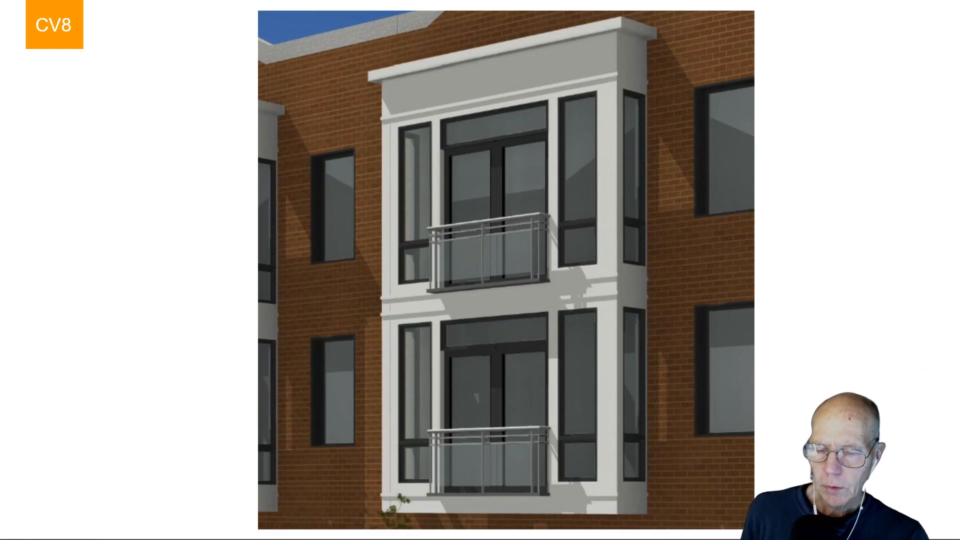
Switch to Revit and open the Watertable profile family's Ref. Level view.
{"action": "mouse_move", "coordinate": [10, 536]}
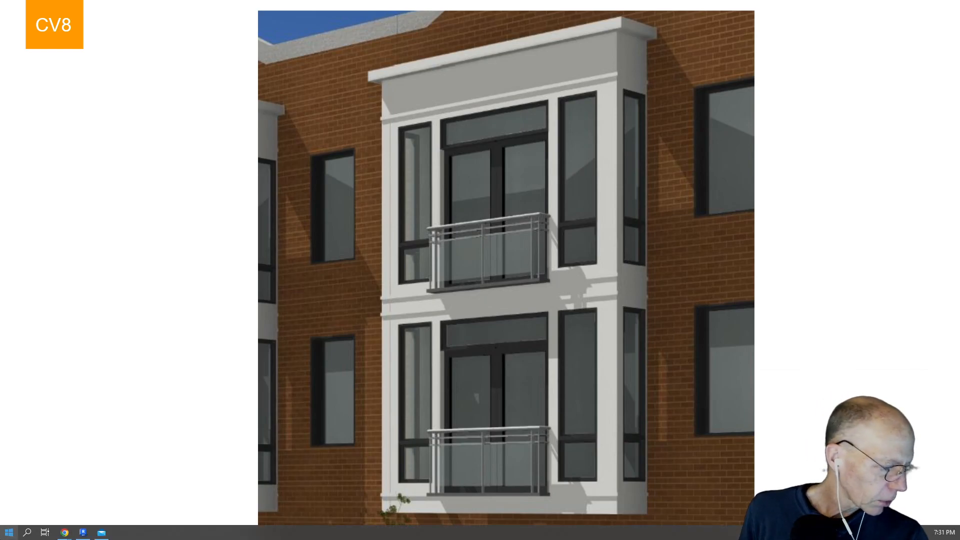
{"action": "left_click", "coordinate": [83, 533]}
{"action": "scroll", "coordinate": [518, 244], "scroll_direction": "down", "scroll_amount": 2}
{"action": "middle_click_drag", "start_coordinate": [517, 245], "coordinate": [550, 396]}
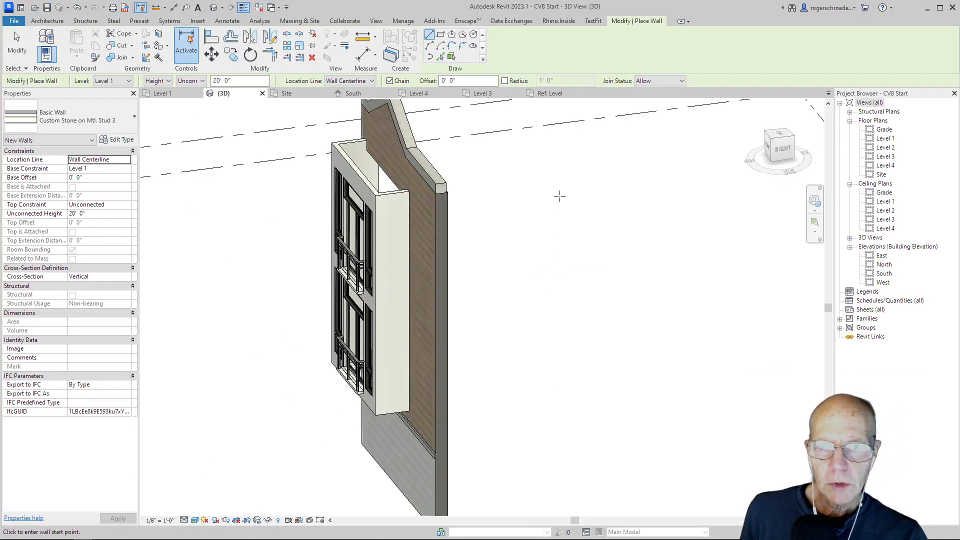
{"action": "left_click", "coordinate": [550, 93]}
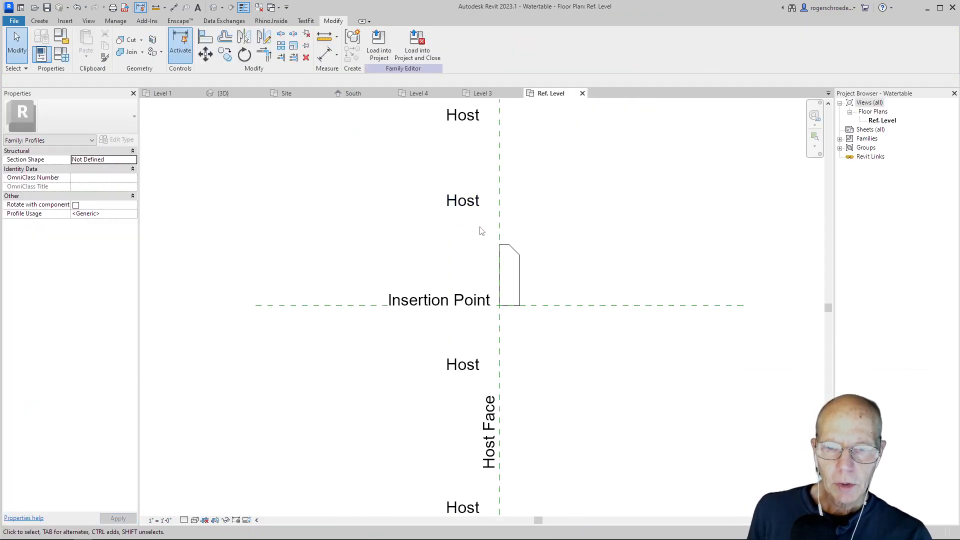
Switch from the profile family to the CV8 Start project and save the project.
{"action": "left_click", "coordinate": [500, 270]}
{"action": "key", "text": "ctrl+Tab"}
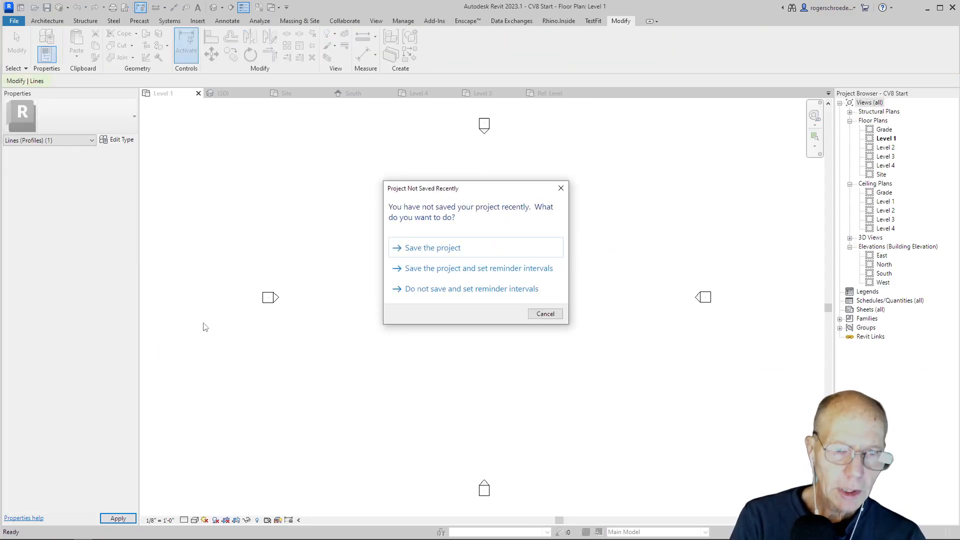
{"action": "left_click", "coordinate": [445, 250]}
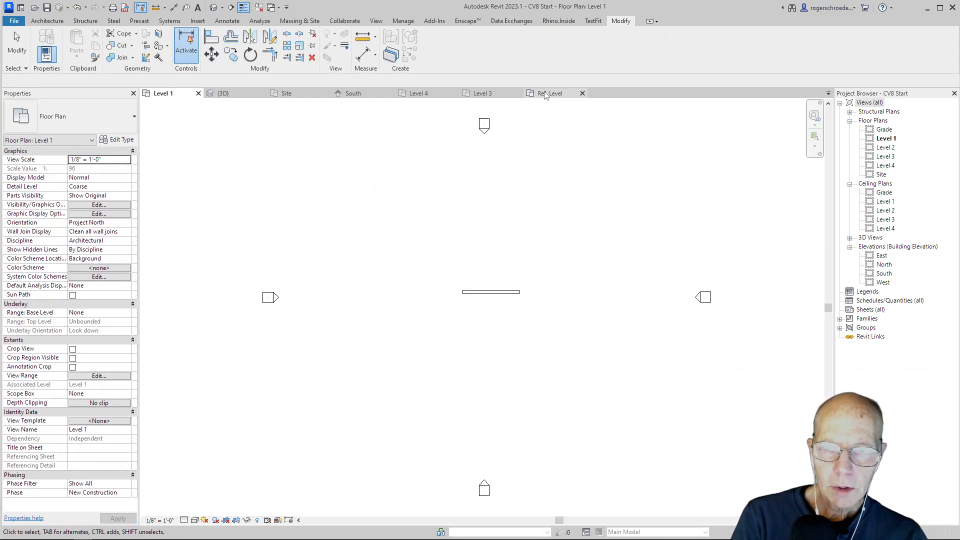
Return to the Ref. Level view and delete the watertable profile's host-face, top, chamfer and outer vertical lines.
{"action": "left_click", "coordinate": [545, 94]}
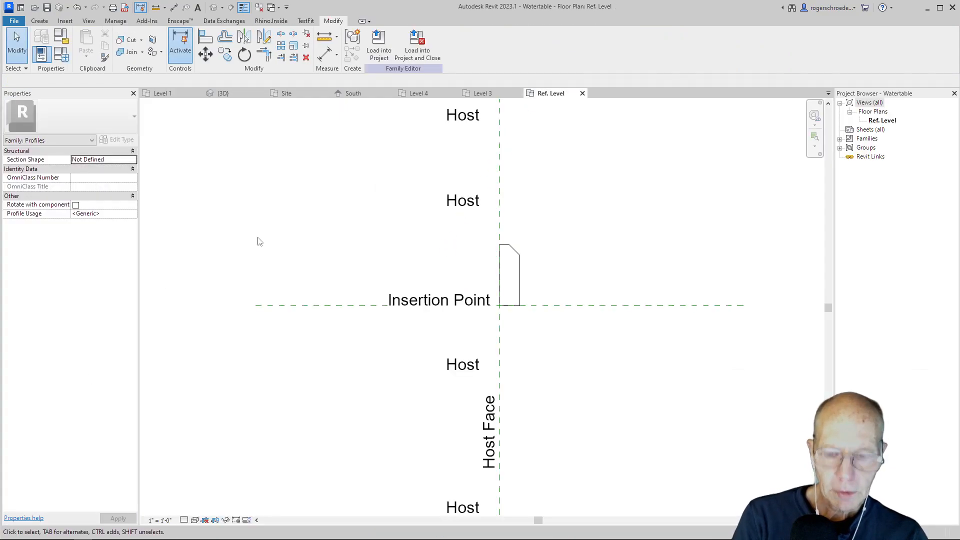
{"action": "left_click", "coordinate": [501, 256]}
{"action": "key", "text": "Delete"}
{"action": "left_click", "coordinate": [505, 246]}
{"action": "key", "text": "Delete"}
{"action": "left_click", "coordinate": [513, 249]}
{"action": "key", "text": "Delete"}
{"action": "left_click", "coordinate": [520, 273]}
{"action": "key", "text": "Delete"}
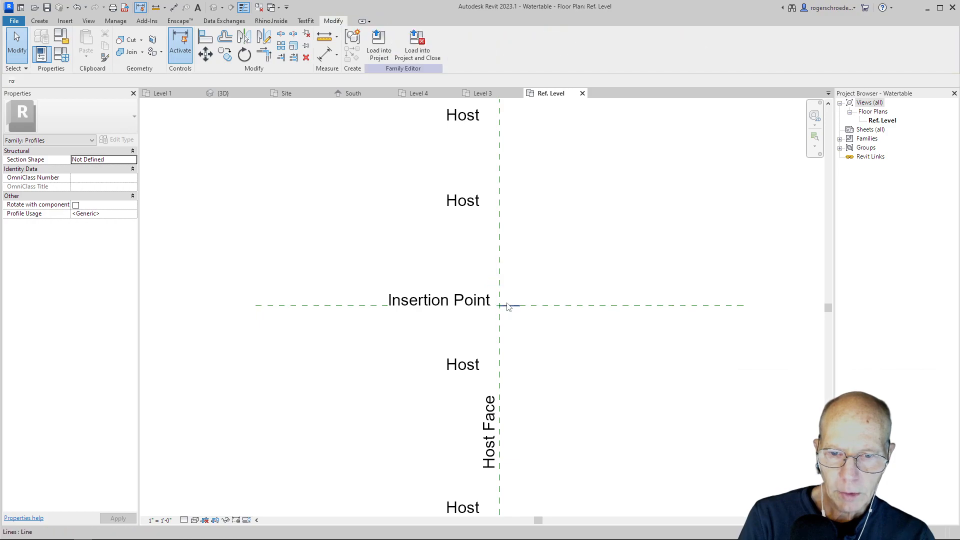
Delete the remaining bottom line of the watertable profile at the insertion point.
{"action": "left_click", "coordinate": [510, 304]}
{"action": "left_click", "coordinate": [507, 277]}
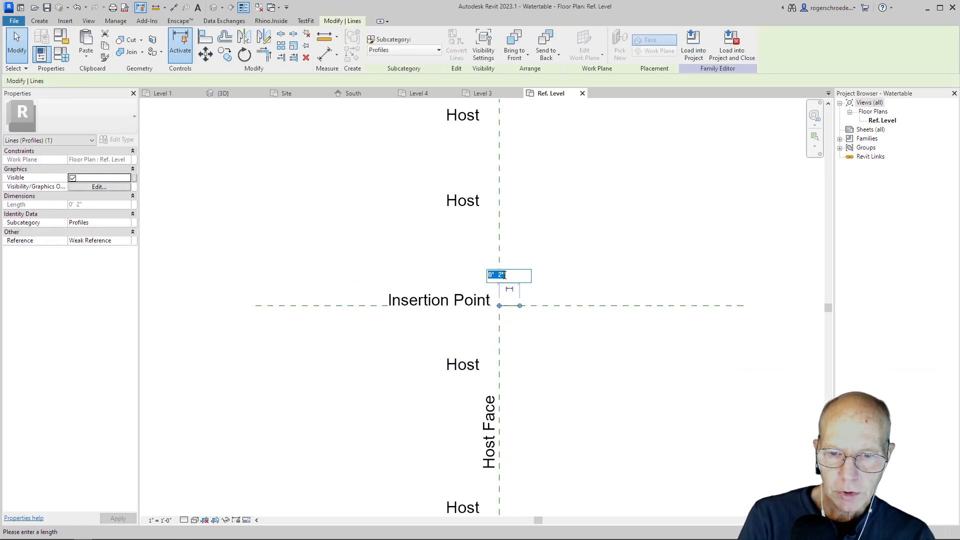
{"action": "left_click", "coordinate": [500, 275]}
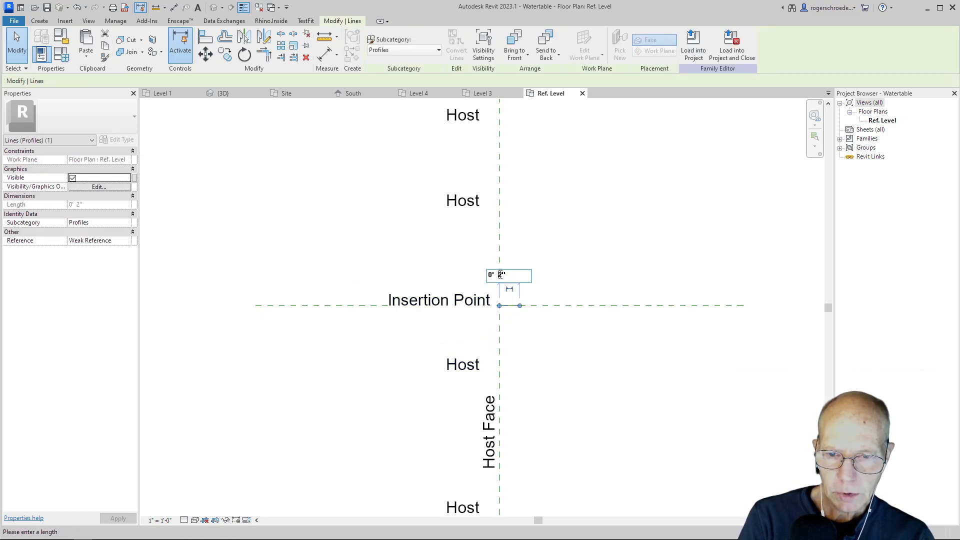
{"action": "key", "text": "Escape"}
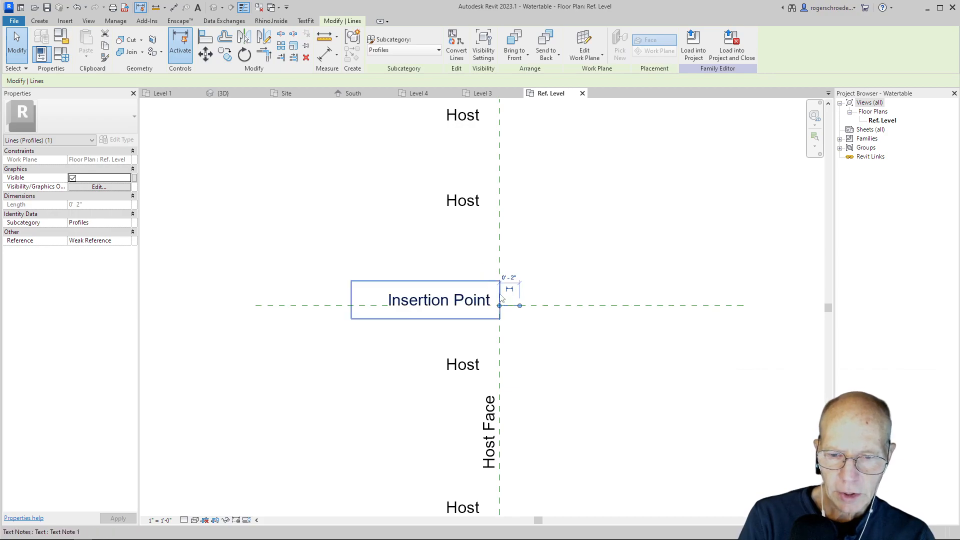
{"action": "key", "text": "Delete"}
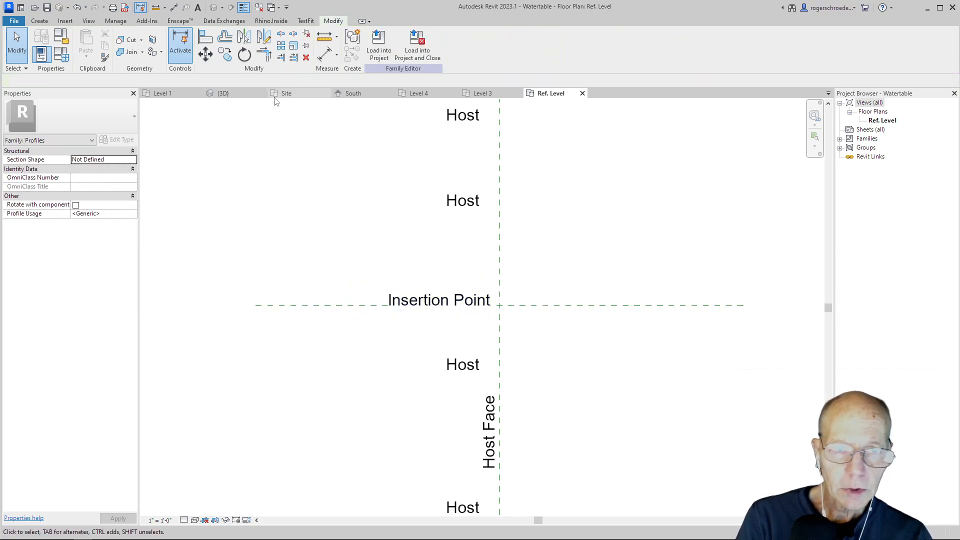
Draw a 6" by 6" rectangular profile up and outward from the intersection of the insertion point and host face planes.
{"action": "left_click", "coordinate": [39, 21]}
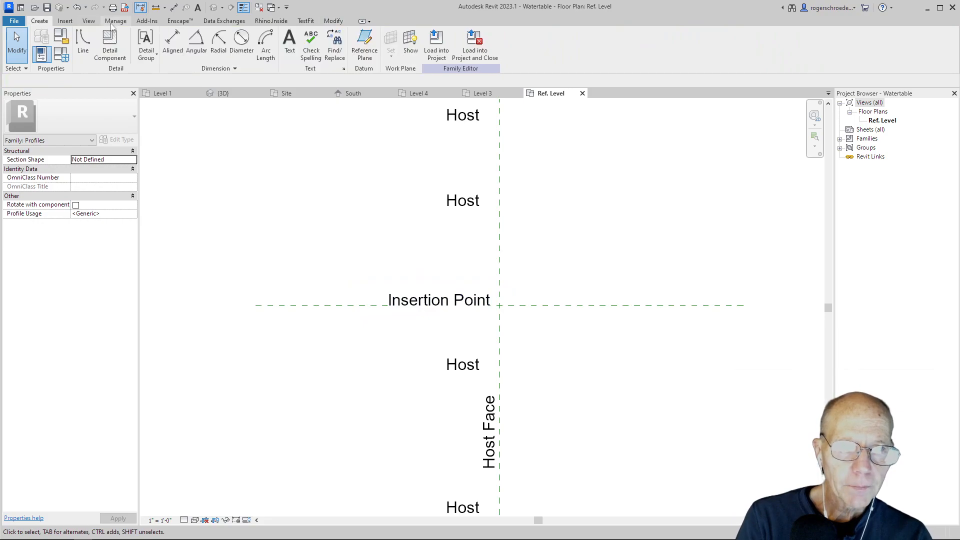
{"action": "left_click", "coordinate": [82, 50]}
{"action": "left_click", "coordinate": [383, 35]}
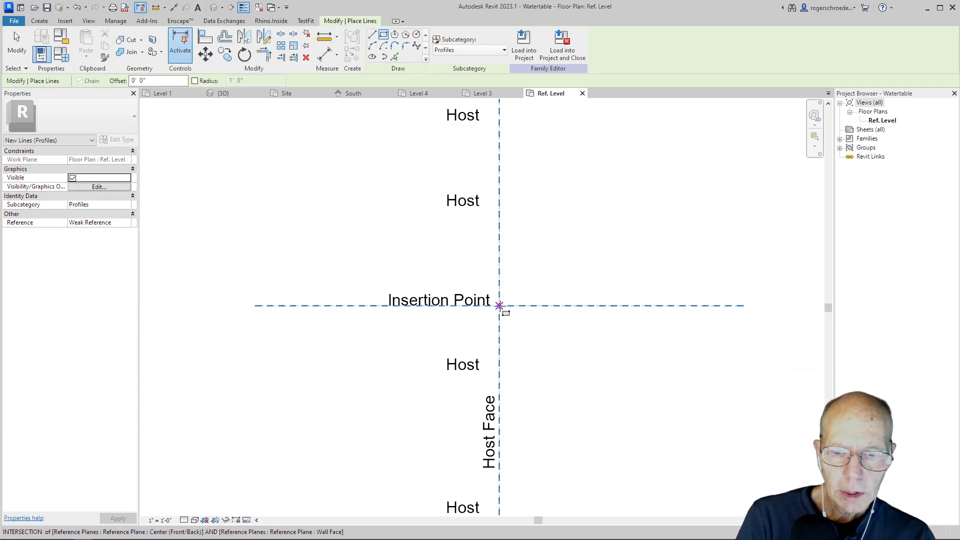
{"action": "left_click", "coordinate": [499, 305]}
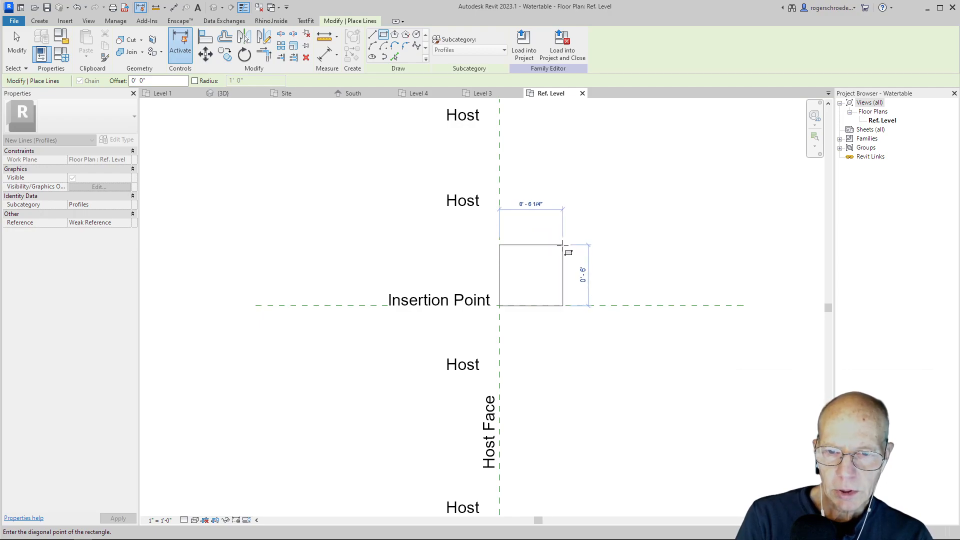
{"action": "left_click", "coordinate": [560, 245]}
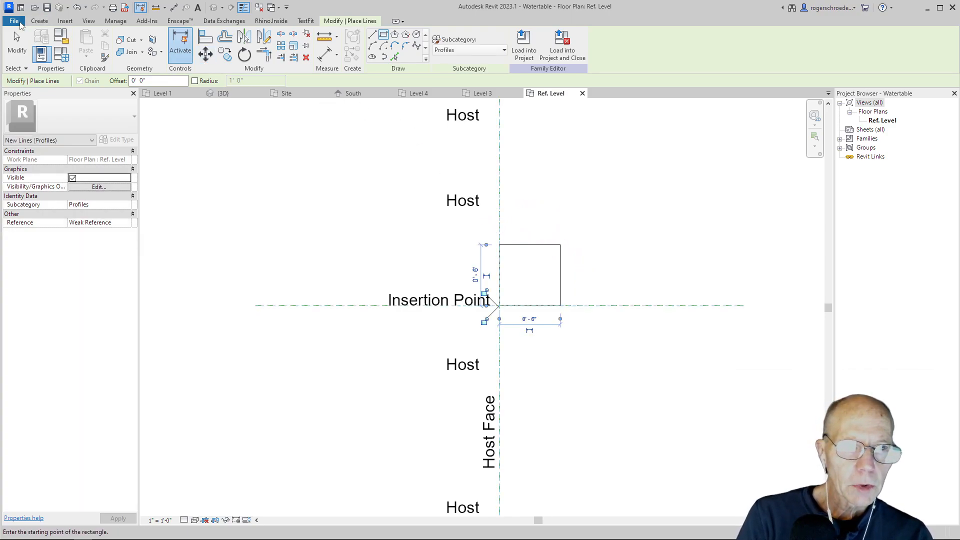
Save the profile family as Lg Bump Trim.rfa in the CV8 folder.
{"action": "left_click", "coordinate": [14, 21]}
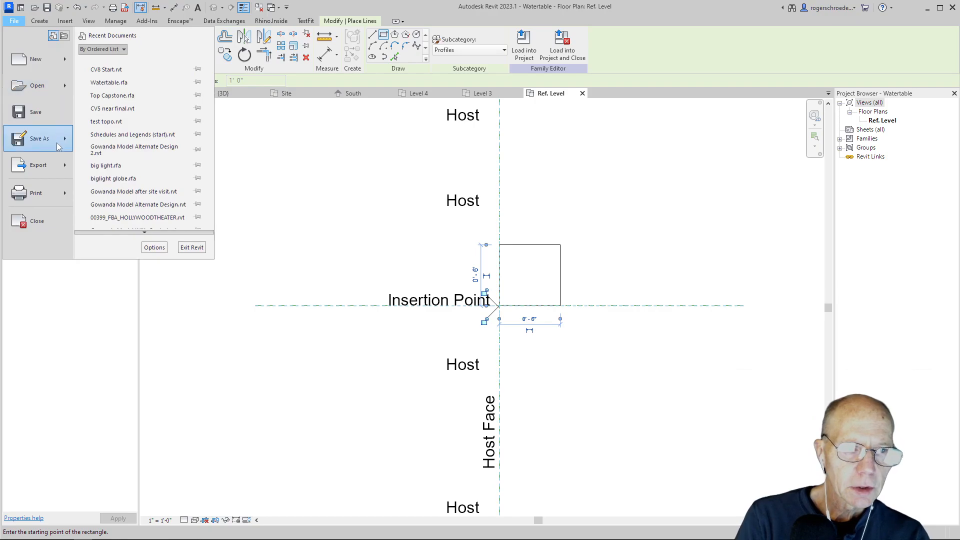
{"action": "left_click", "coordinate": [83, 140]}
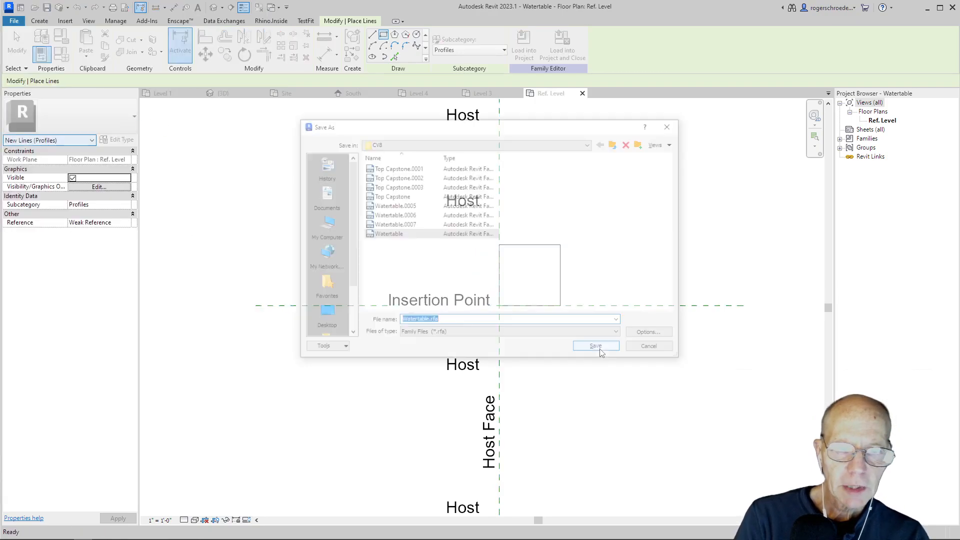
{"action": "left_click_drag", "start_coordinate": [433, 322], "coordinate": [389, 328]}
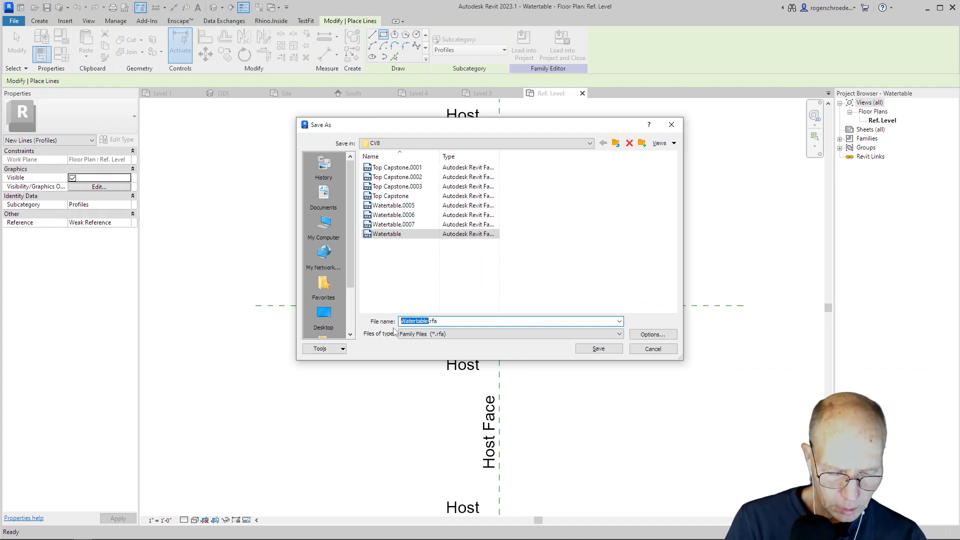
{"action": "type", "text": "Lg Bump Trim"}
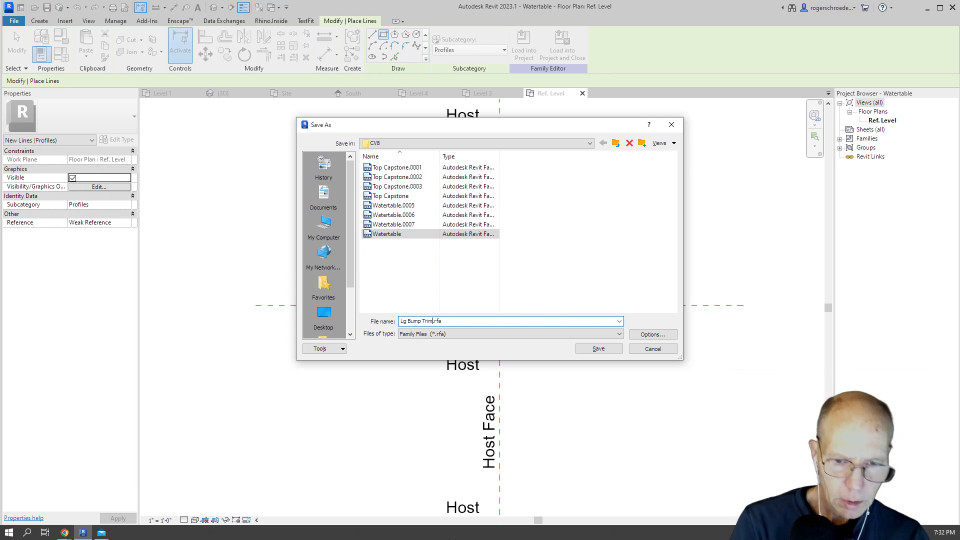
{"action": "left_click", "coordinate": [581, 350]}
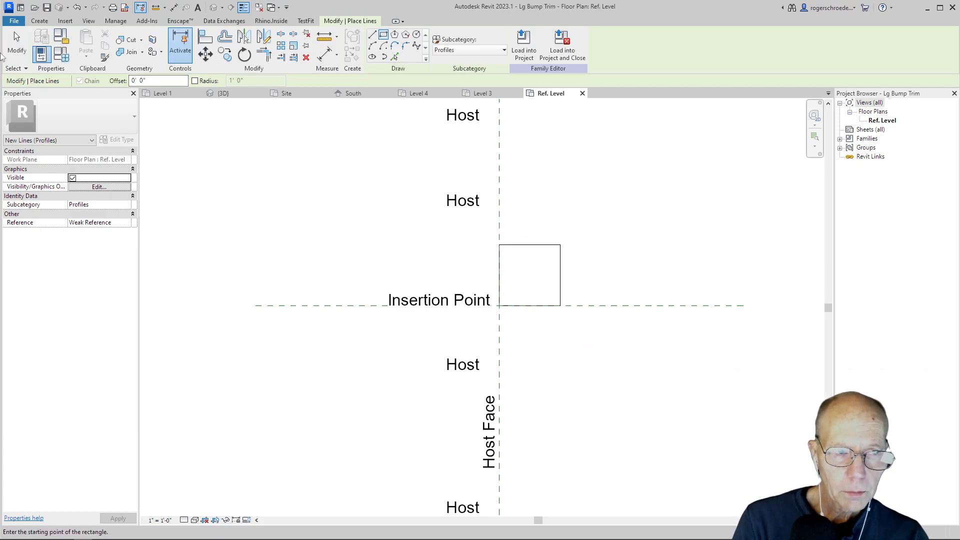
Undo the 6" rectangle and delete the short line left at the insertion point.
{"action": "left_click", "coordinate": [76, 7]}
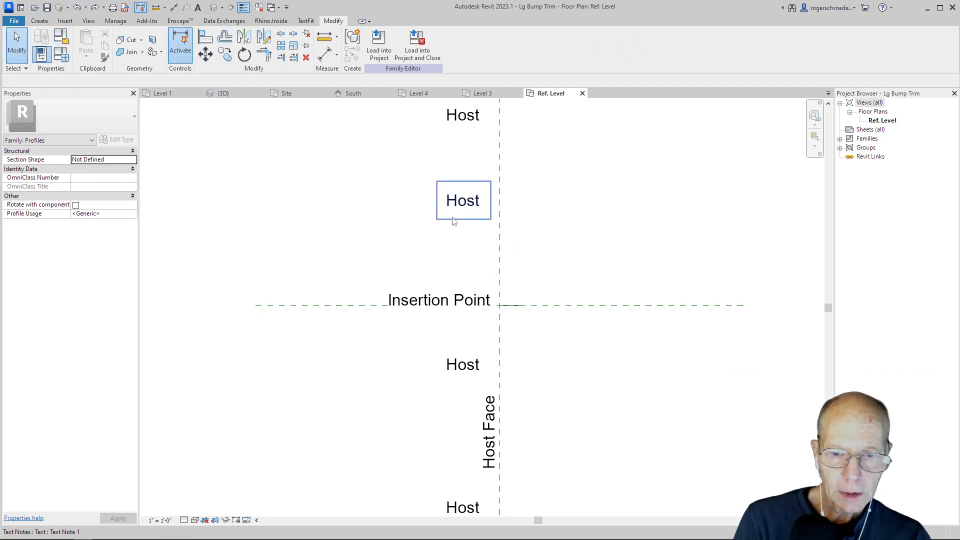
{"action": "left_click", "coordinate": [513, 307]}
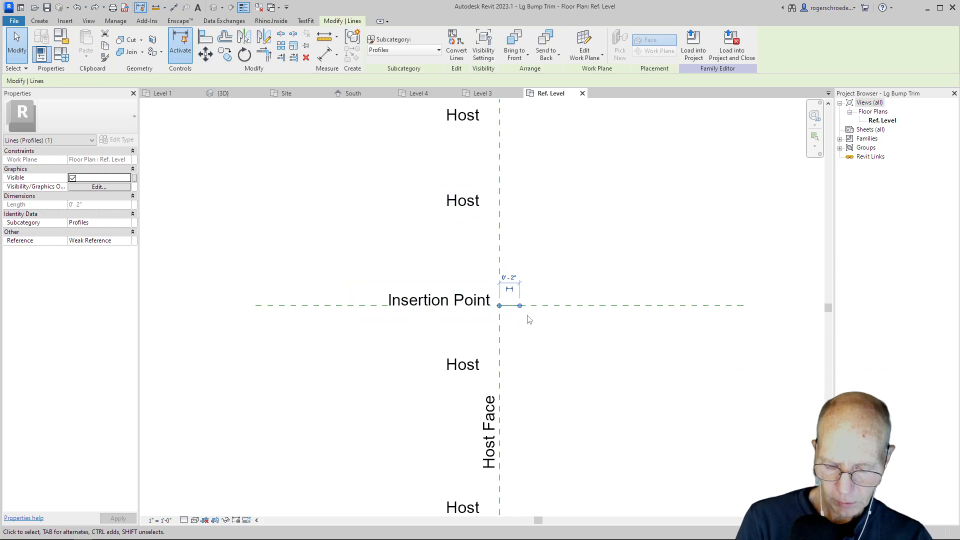
{"action": "key", "text": "Delete"}
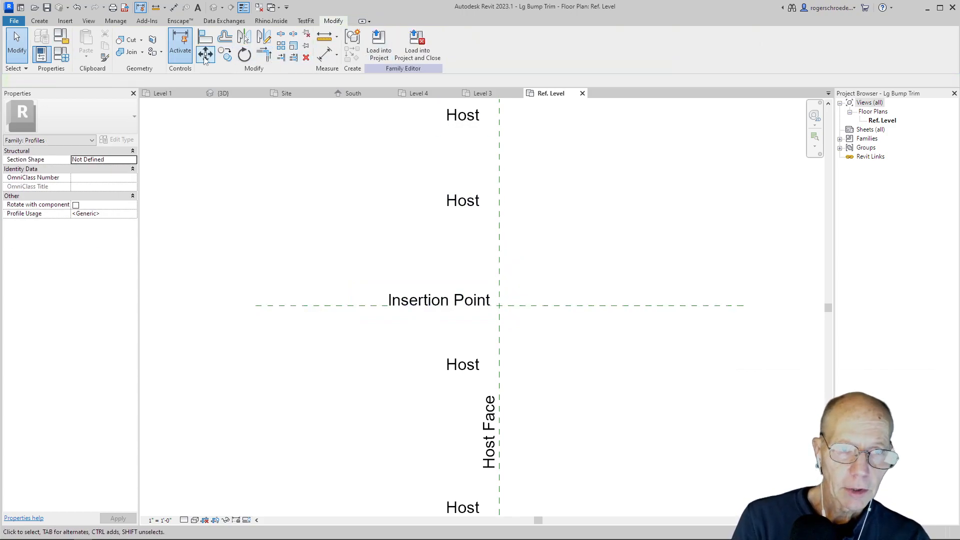
Draw a 3" by 3" rectangular profile up and outward from the intersection of the insertion point and host face planes.
{"action": "left_click", "coordinate": [40, 21]}
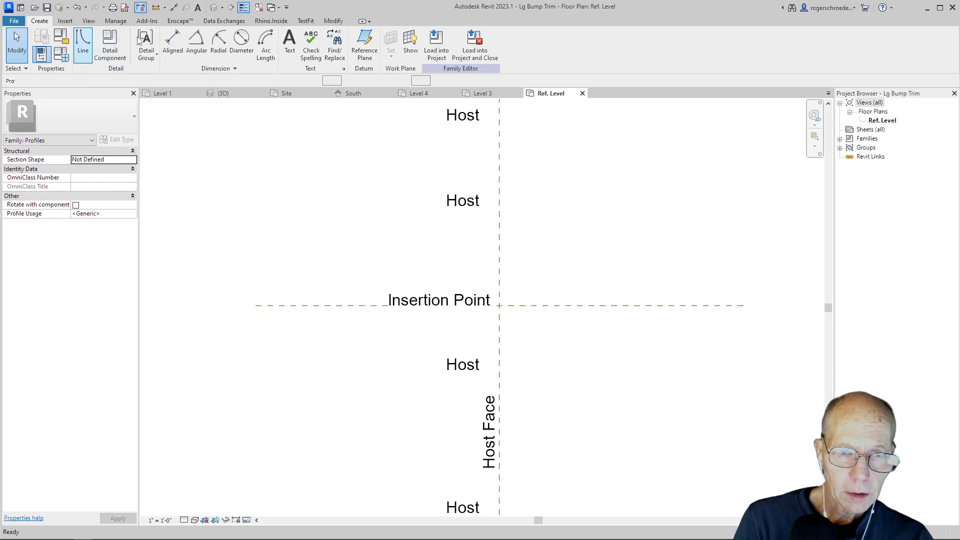
{"action": "left_click", "coordinate": [83, 44]}
{"action": "left_click", "coordinate": [383, 36]}
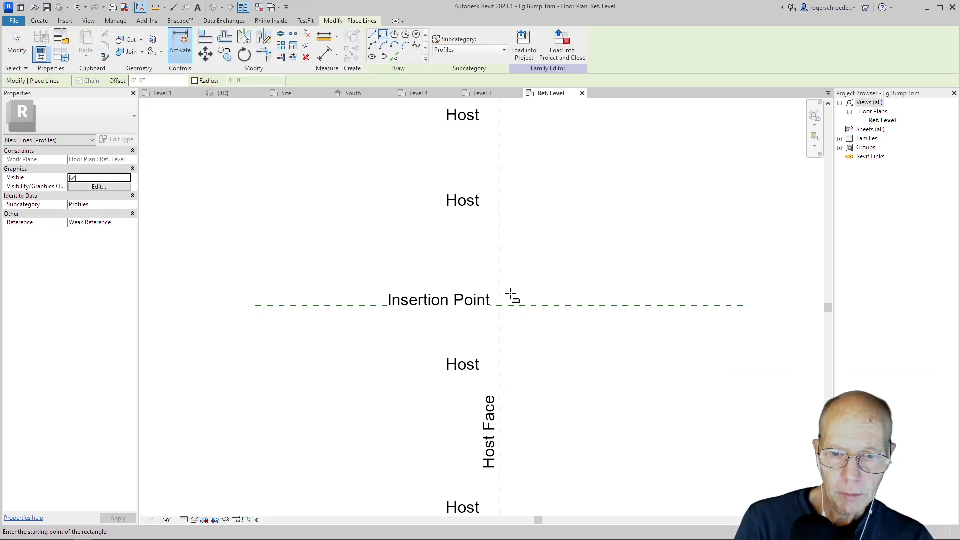
{"action": "left_click", "coordinate": [499, 305]}
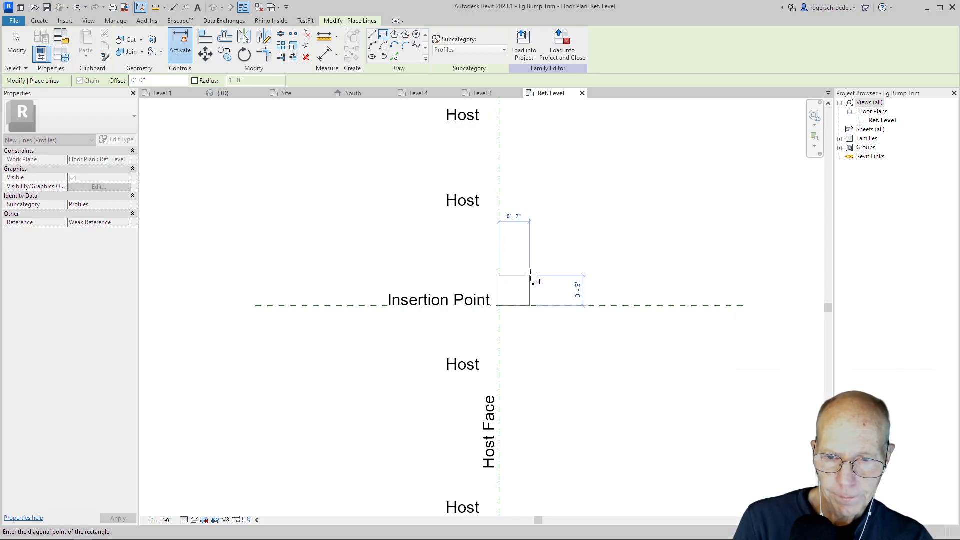
{"action": "left_click", "coordinate": [531, 276]}
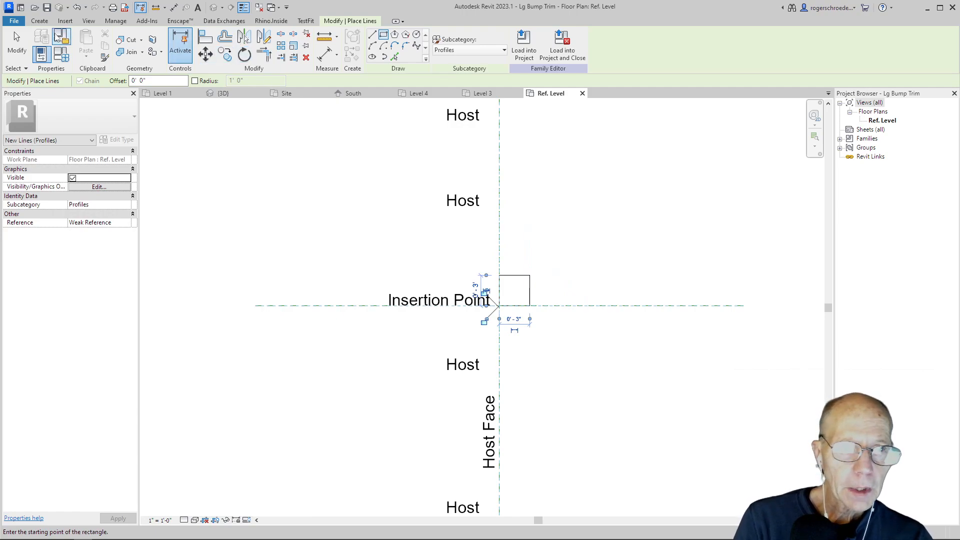
Save the profile family under the new name Sm Bump Trim.rfa in the CV8 folder.
{"action": "left_click", "coordinate": [14, 22]}
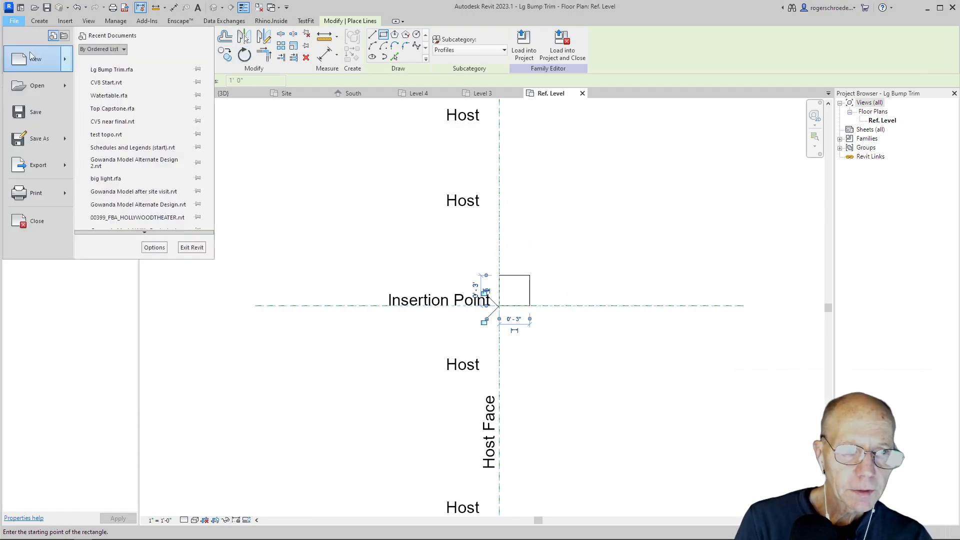
{"action": "mouse_move", "coordinate": [67, 142]}
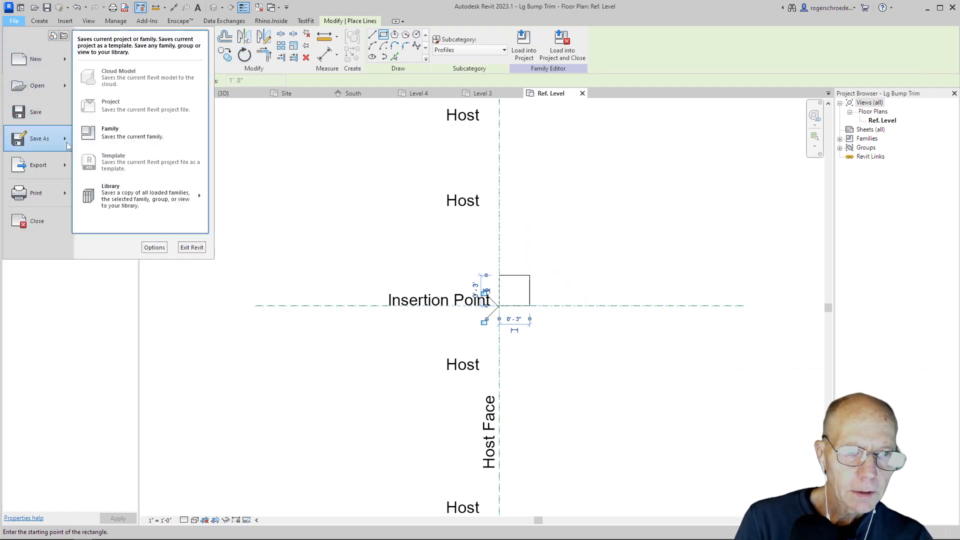
{"action": "left_click", "coordinate": [104, 134]}
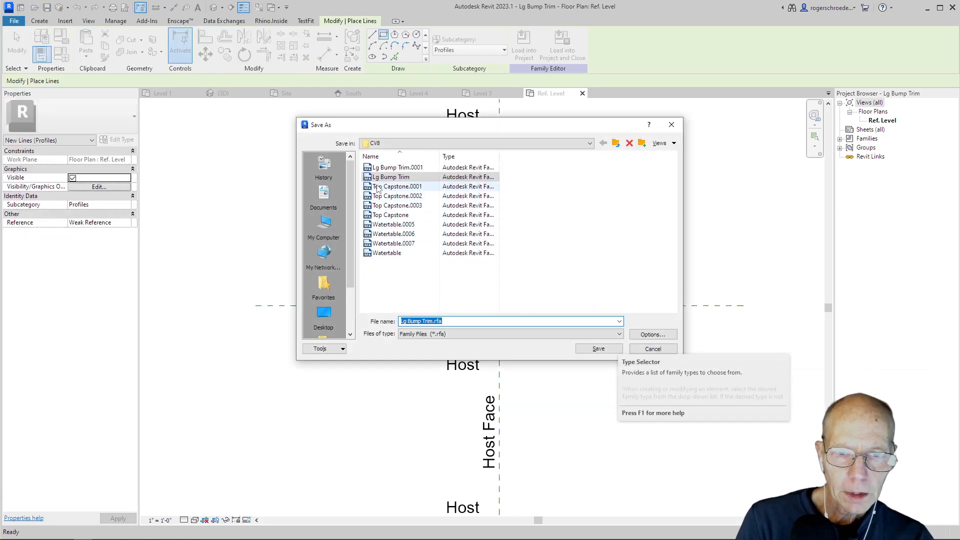
{"action": "left_click", "coordinate": [408, 321]}
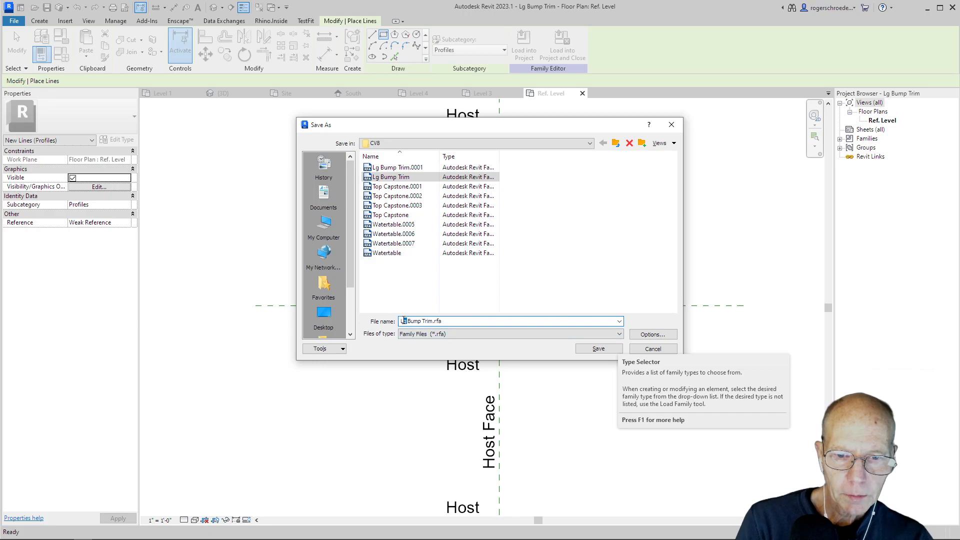
{"action": "type", "text": "Sm"}
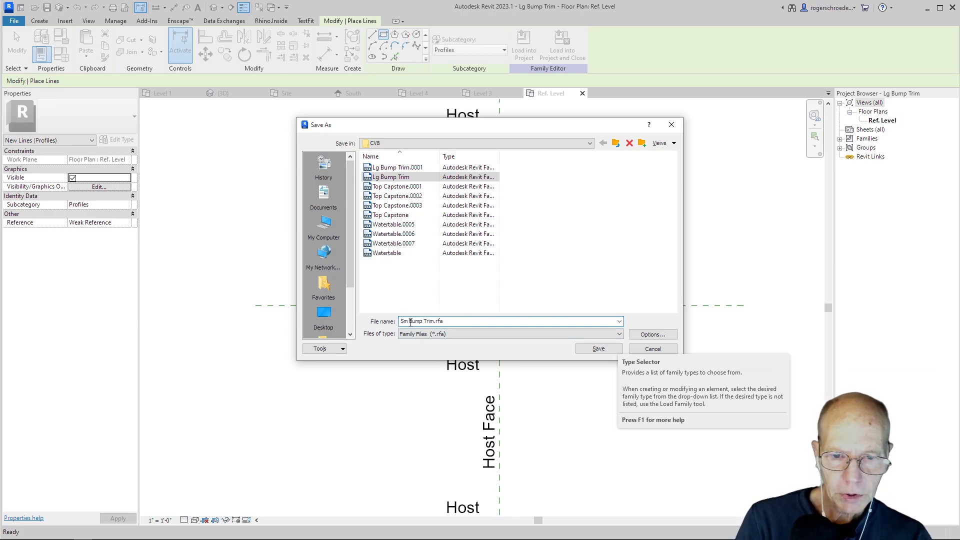
{"action": "left_click", "coordinate": [583, 351]}
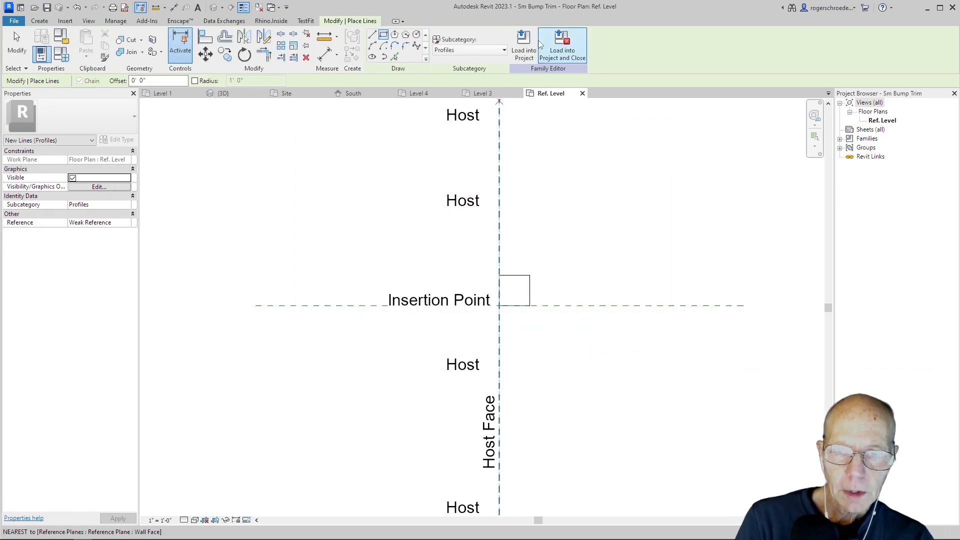
Load the Sm Bump Trim profile into the CV8 Start project and return to the family's Ref. Level view.
{"action": "left_click", "coordinate": [532, 44]}
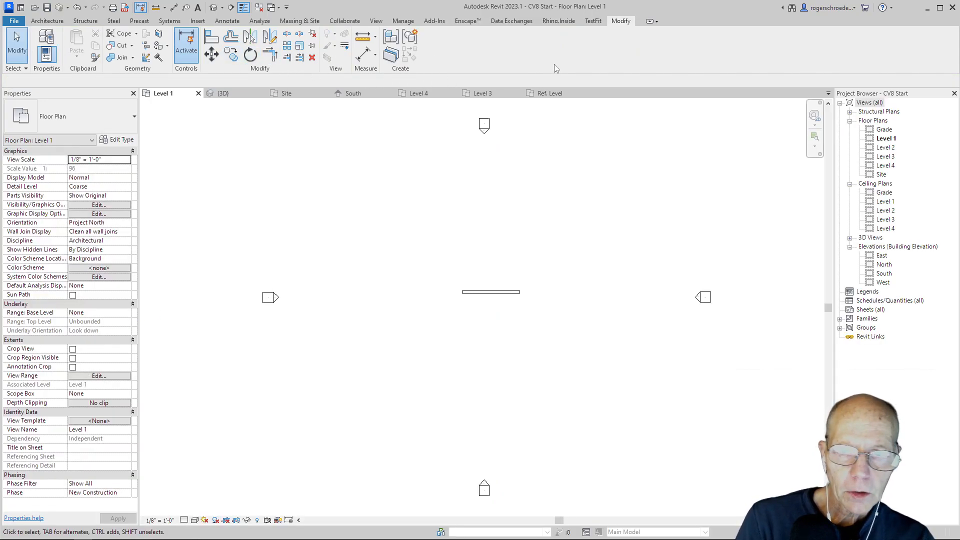
{"action": "left_click", "coordinate": [550, 93]}
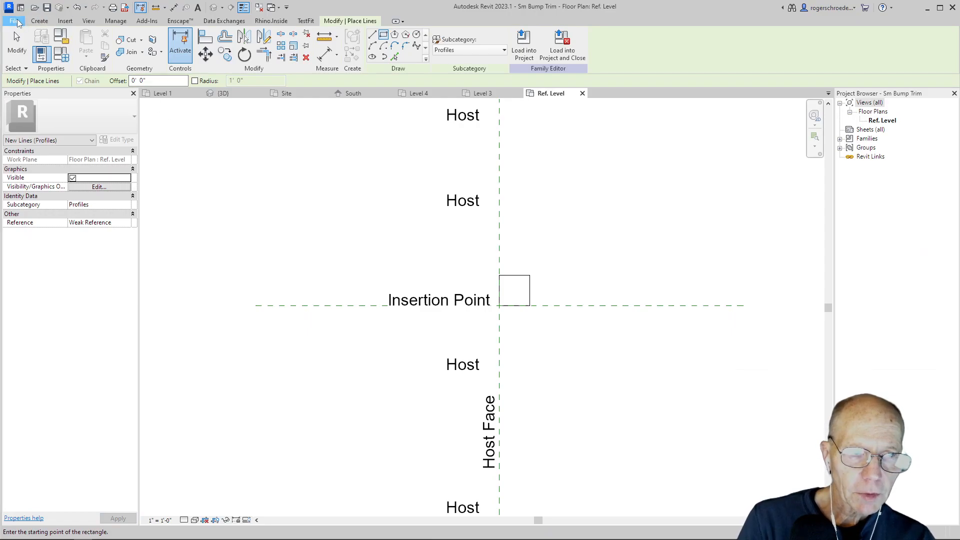
Open the recent family file Lg Bump Trim.rfa.
{"action": "left_click", "coordinate": [15, 21]}
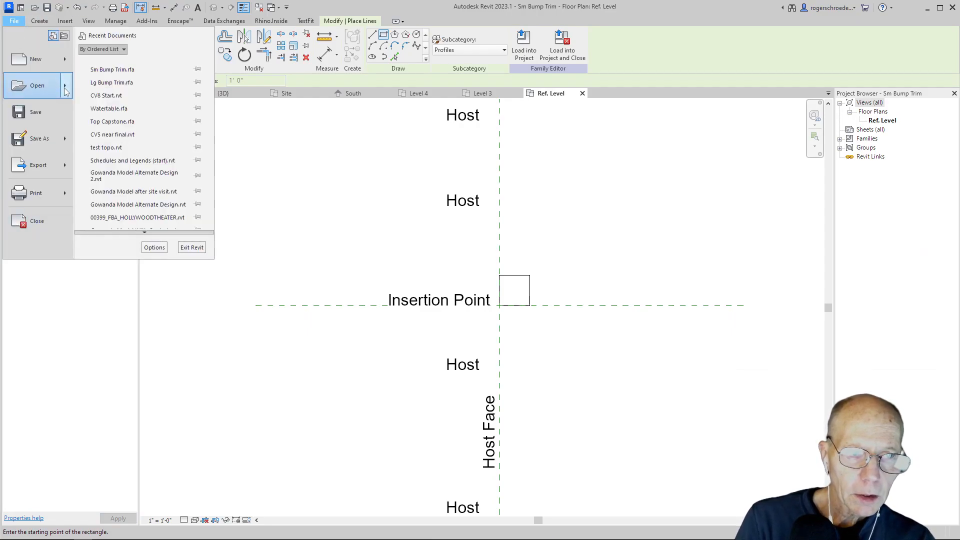
{"action": "mouse_move", "coordinate": [64, 89]}
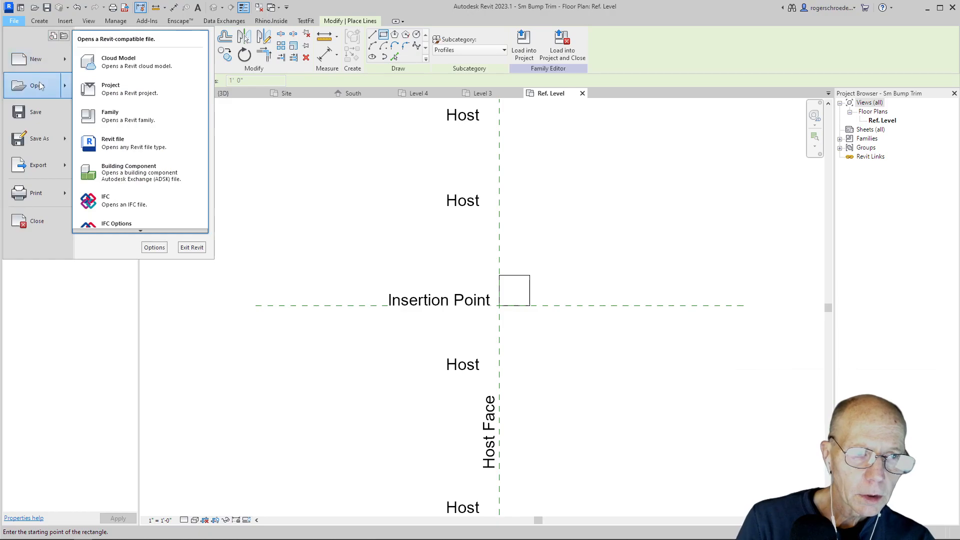
{"action": "left_click", "coordinate": [53, 38]}
{"action": "left_click", "coordinate": [105, 81]}
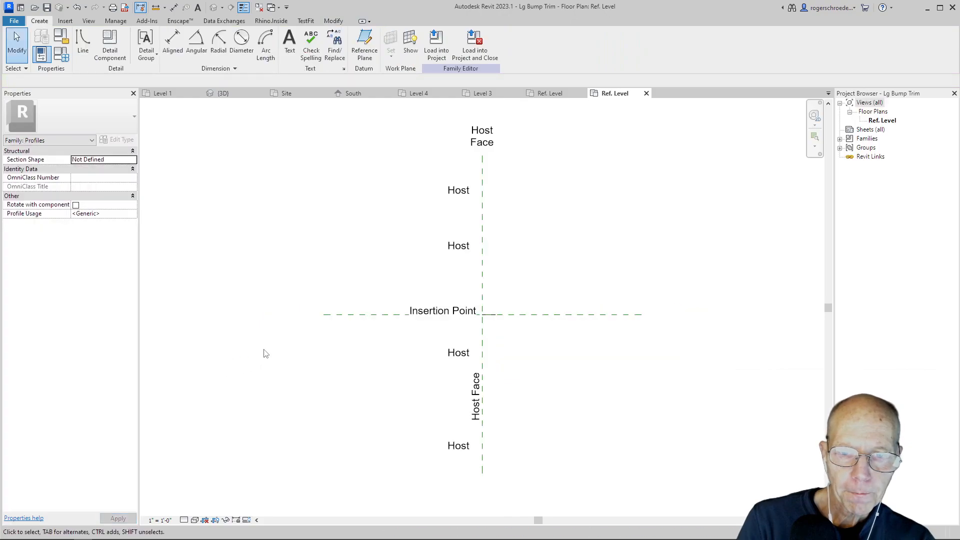
Delete the short leftover profile line at the insertion point in the Lg Bump Trim family.
{"action": "scroll", "coordinate": [549, 283], "scroll_direction": "up", "scroll_amount": 2}
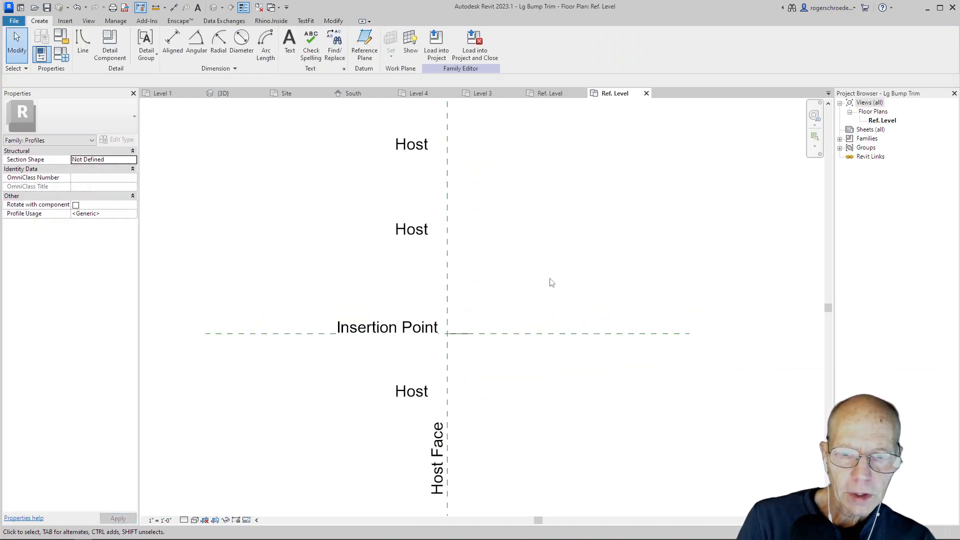
{"action": "left_click", "coordinate": [456, 333]}
{"action": "left_click", "coordinate": [398, 286]}
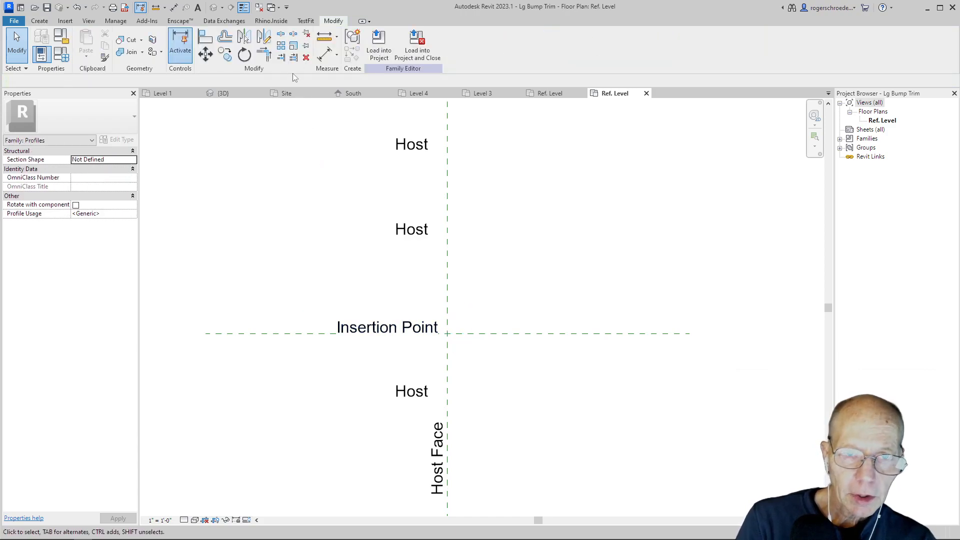
Draw a rectangle about 6" wide and 6 1/2" high, up and outward from the intersection of the insertion point and host face planes.
{"action": "left_click", "coordinate": [39, 21]}
{"action": "left_click", "coordinate": [83, 43]}
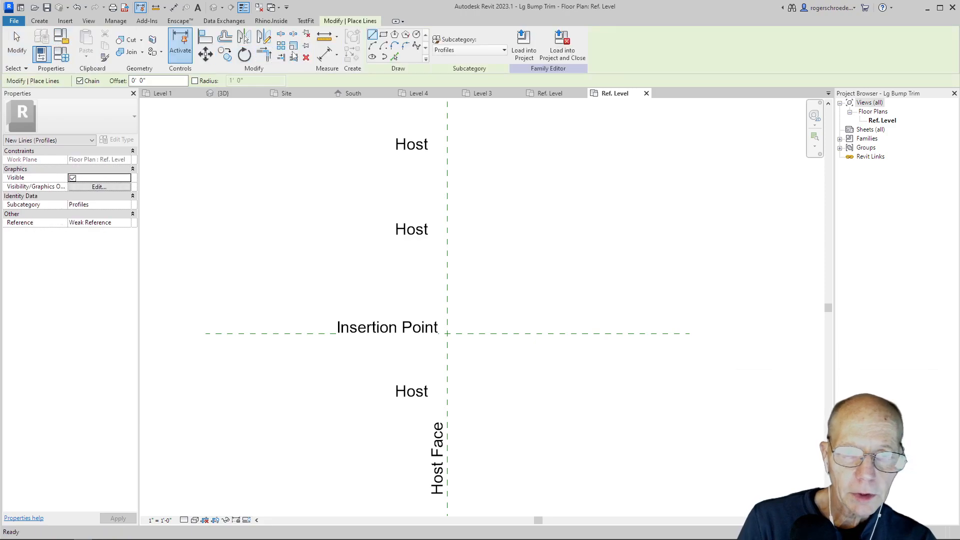
{"action": "left_click", "coordinate": [384, 34]}
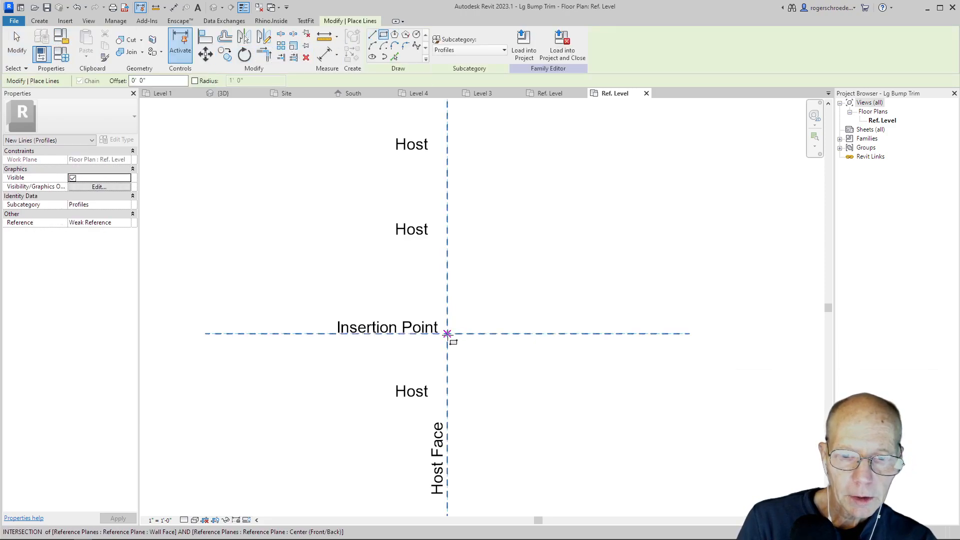
{"action": "left_click", "coordinate": [448, 333]}
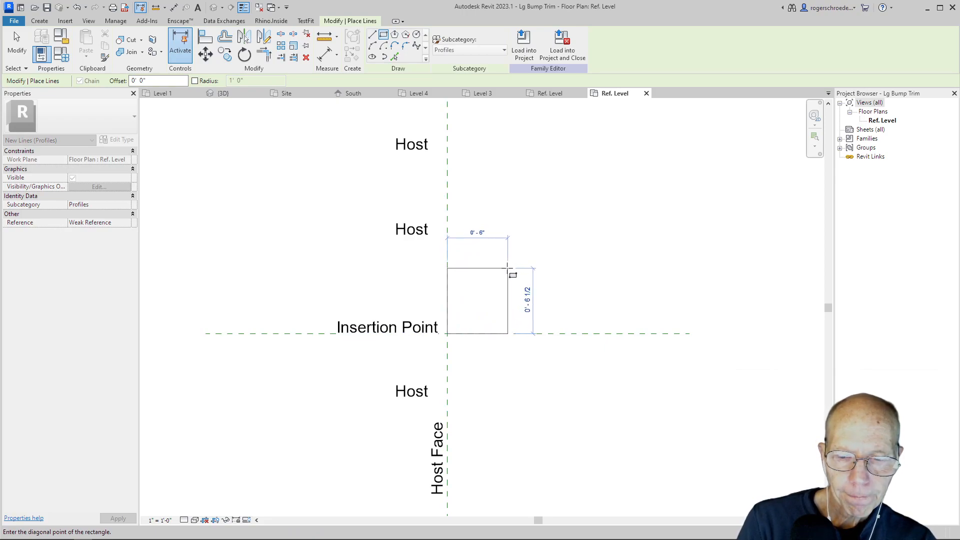
{"action": "left_click", "coordinate": [507, 269]}
Set the rectangle's height to 6" and end the line placement.
{"action": "left_click", "coordinate": [420, 294]}
{"action": "left_click_drag", "start_coordinate": [414, 300], "coordinate": [425, 300]}
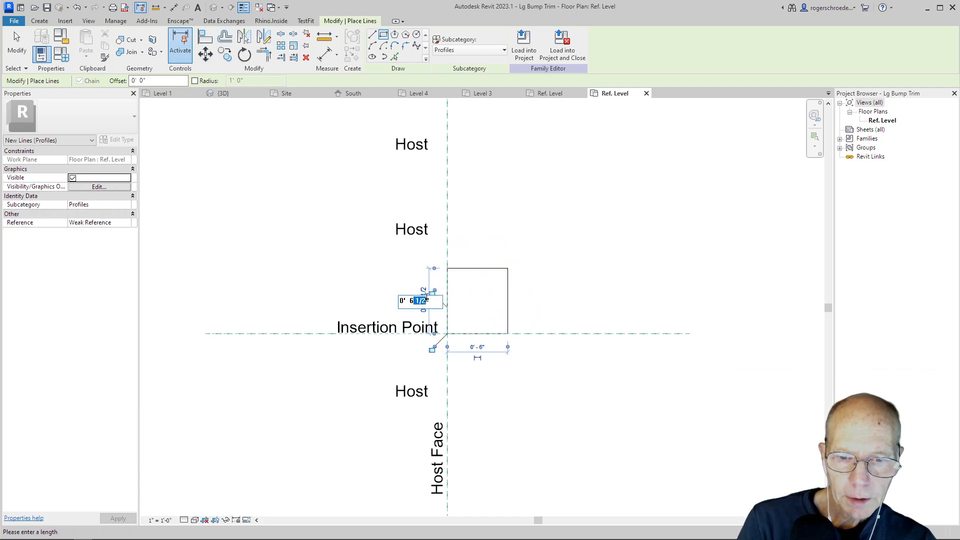
{"action": "key", "text": "BackSpace"}
{"action": "key", "text": "Return"}
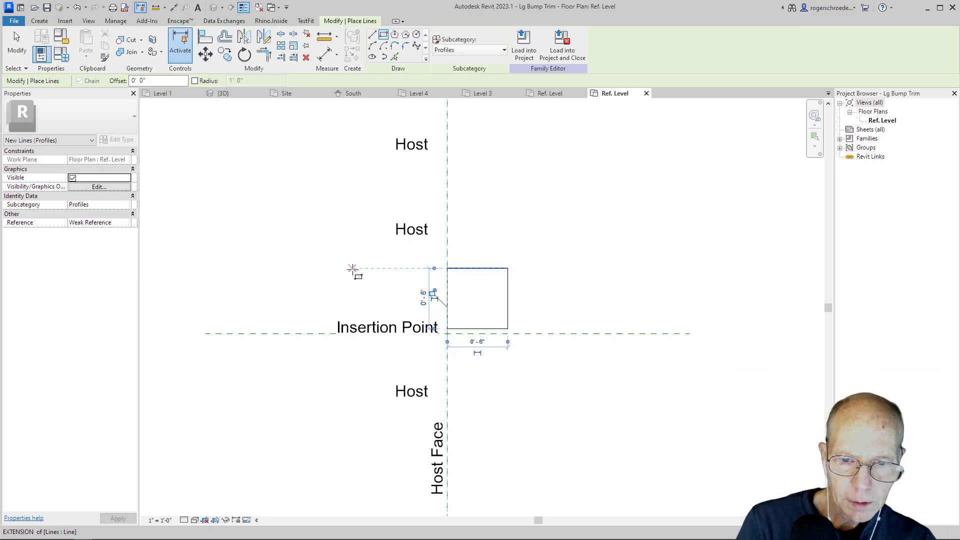
{"action": "left_click", "coordinate": [374, 261]}
{"action": "key", "text": "Escape"}
{"action": "key", "text": "Escape"}
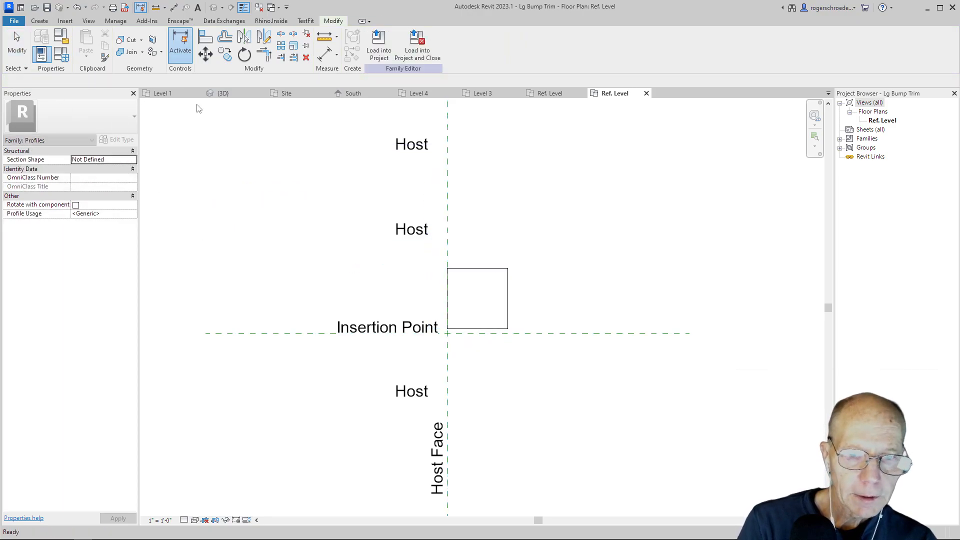
Move the whole 6" square so its lower inner corner sits on the intersection of the insertion point and host face planes.
{"action": "left_click_drag", "start_coordinate": [441, 257], "coordinate": [541, 333]}
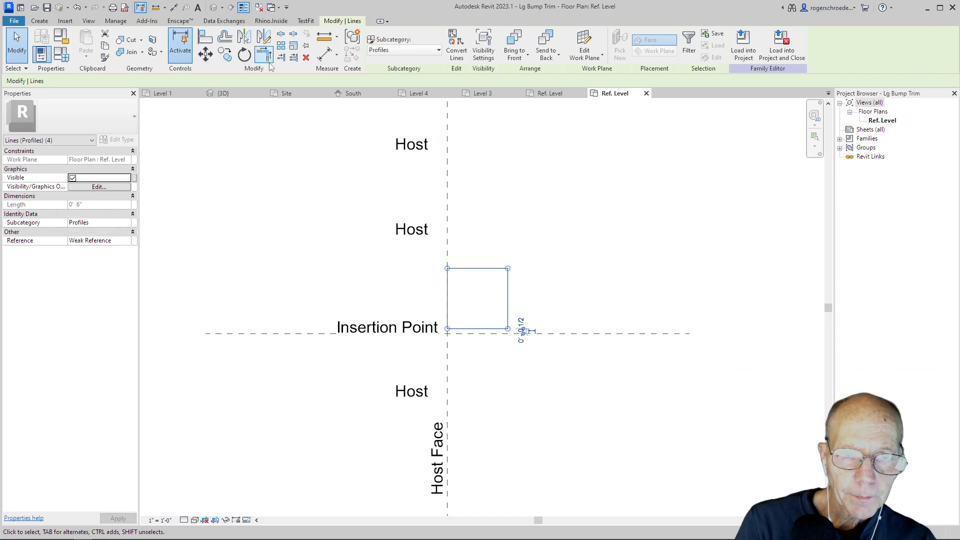
{"action": "left_click", "coordinate": [205, 54]}
{"action": "left_click", "coordinate": [446, 328]}
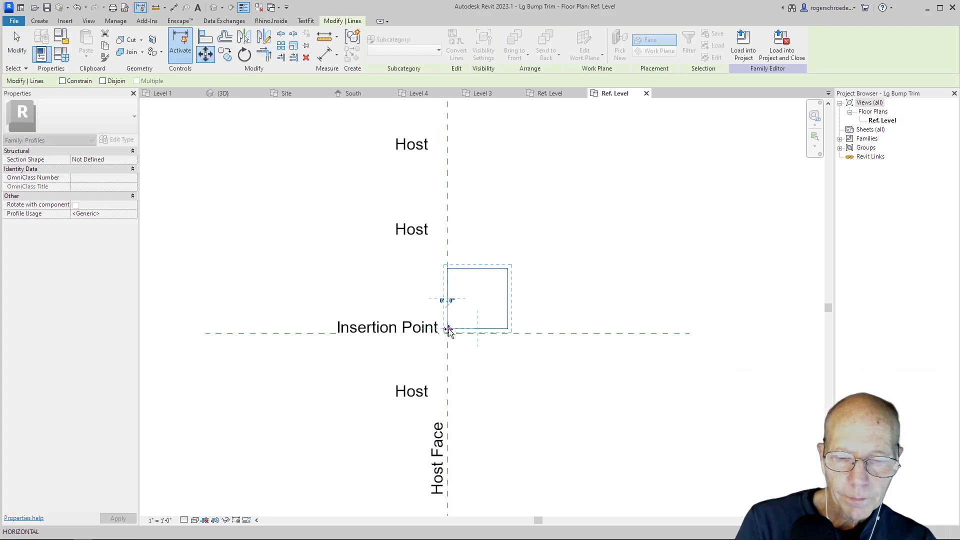
{"action": "left_click", "coordinate": [448, 333]}
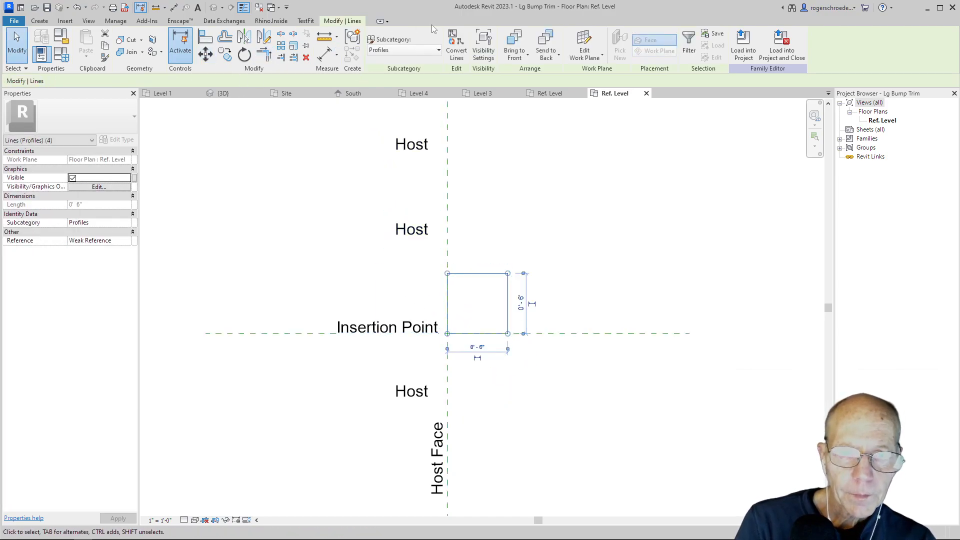
Load the Lg Bump Trim profile into the CV8 Start project, and close the project and both family files with their changes saved.
{"action": "left_click", "coordinate": [744, 55]}
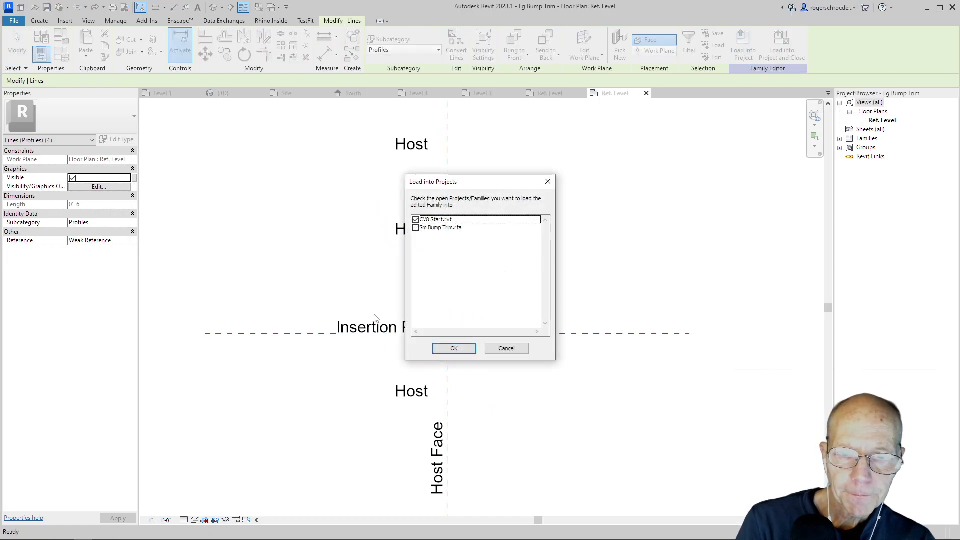
{"action": "left_click", "coordinate": [454, 348]}
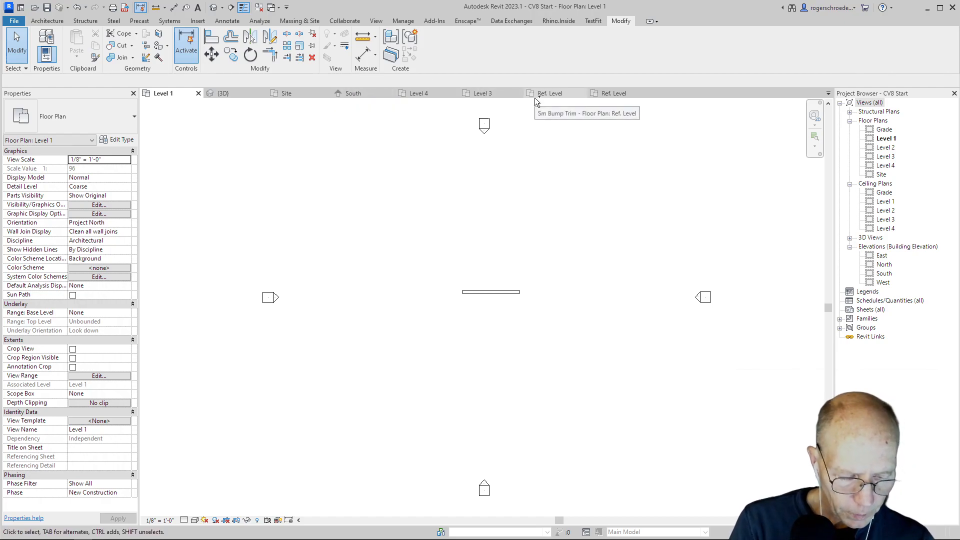
{"action": "key", "text": "ctrl+w"}
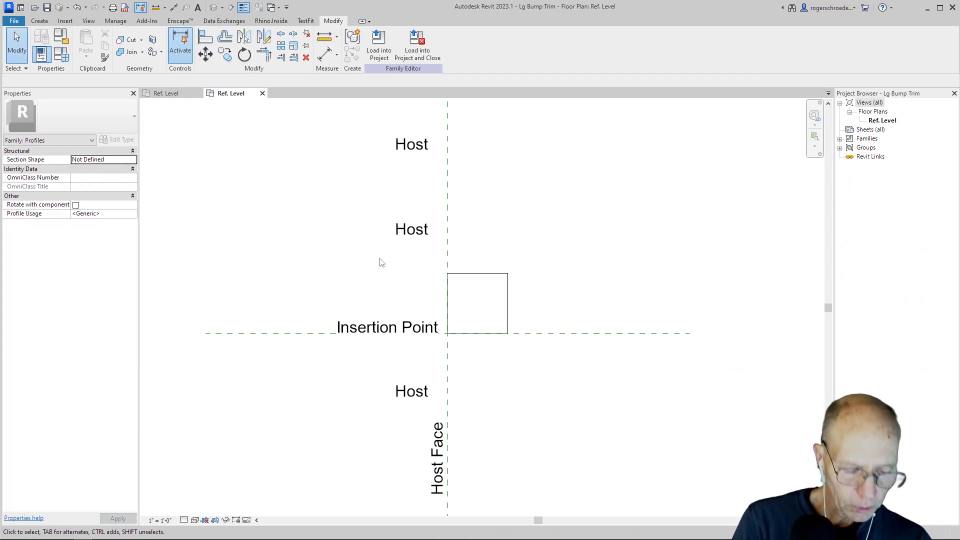
{"action": "key", "text": "ctrl+w"}
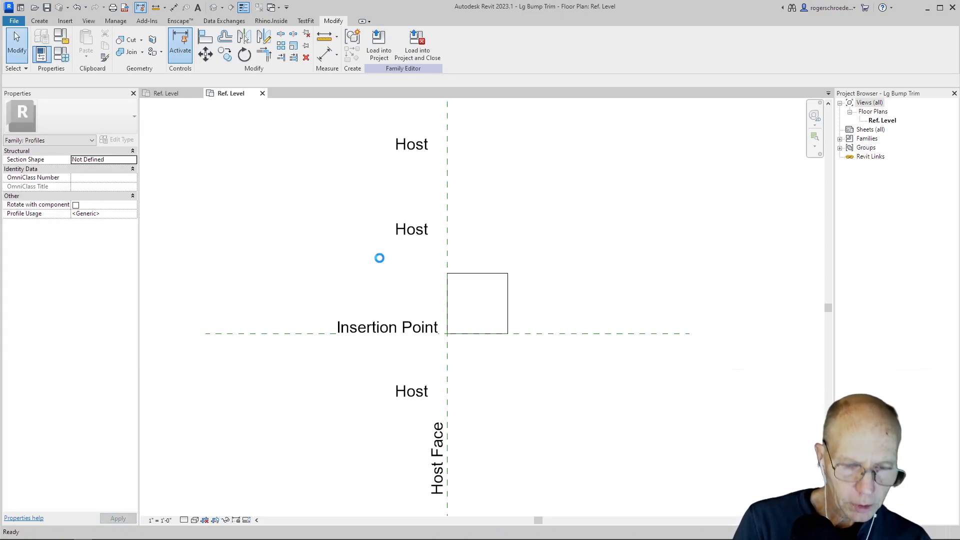
{"action": "left_click", "coordinate": [462, 275]}
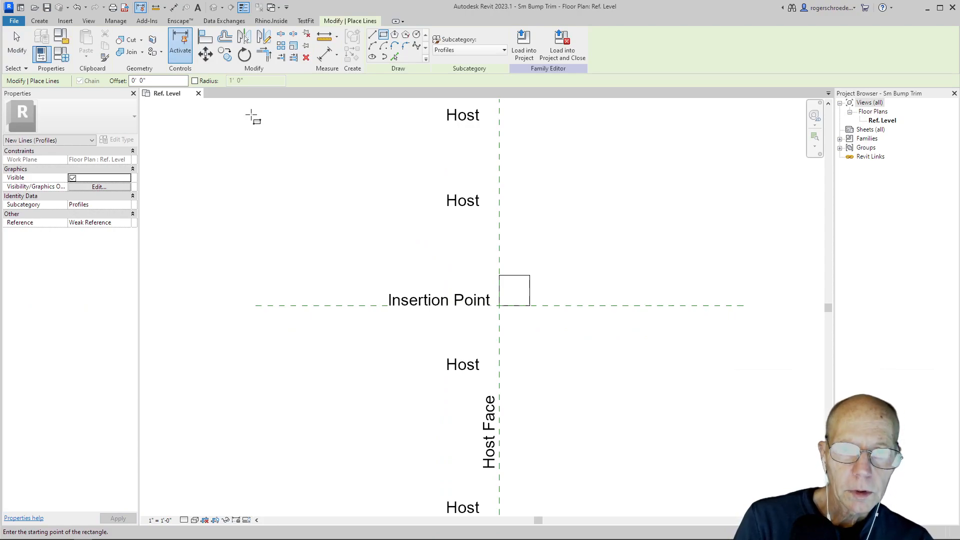
{"action": "key", "text": "ctrl+w"}
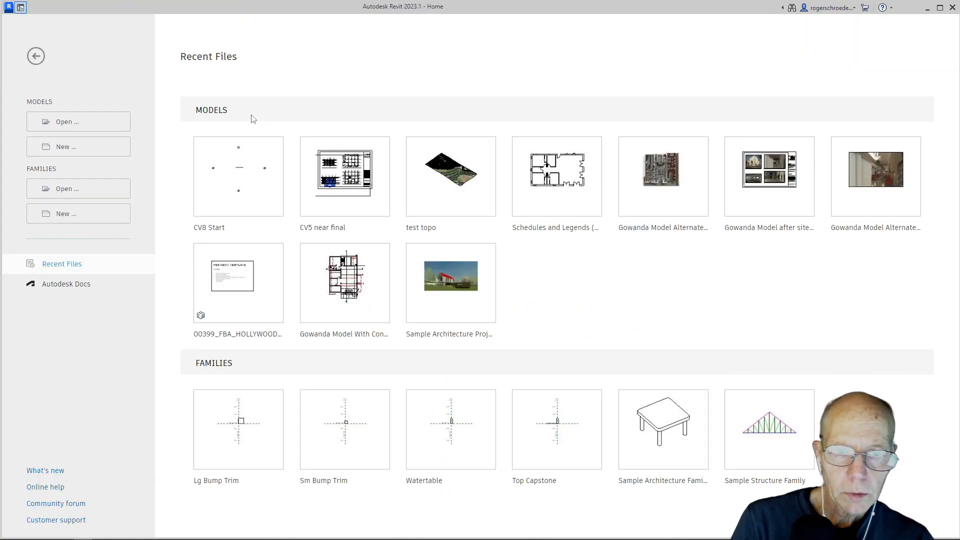
Reopen the CV8 Start project and show the wall's bump-out up close in the {3D} view.
{"action": "left_click", "coordinate": [264, 166]}
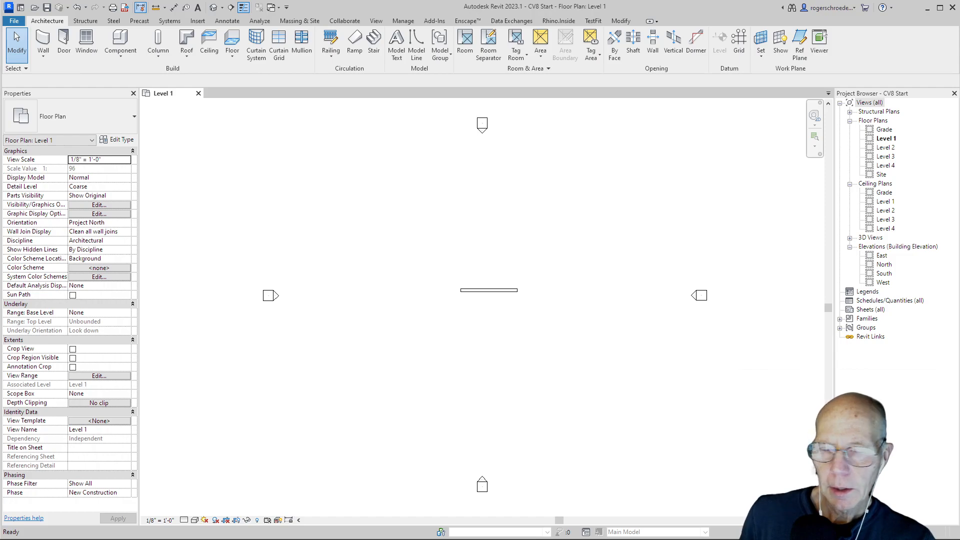
{"action": "double_click", "coordinate": [865, 241]}
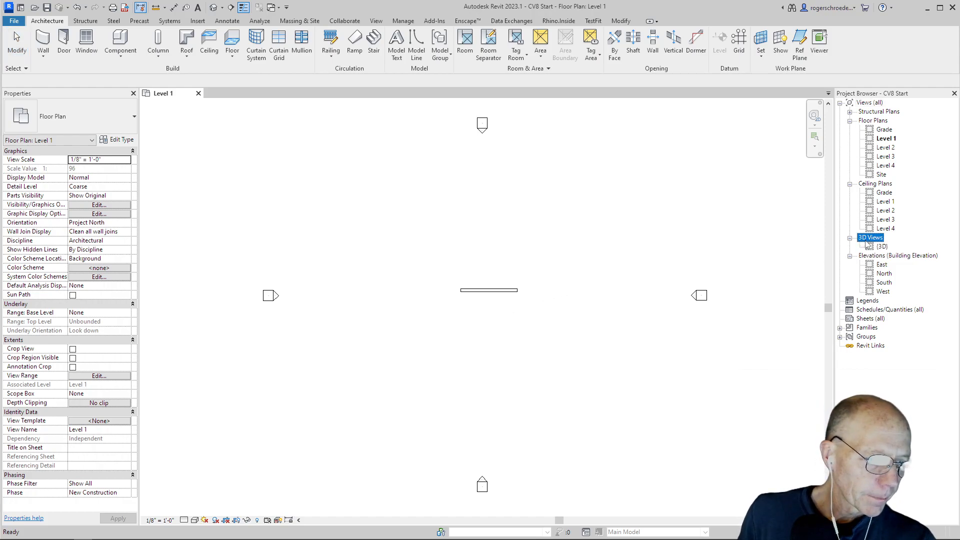
{"action": "double_click", "coordinate": [882, 247]}
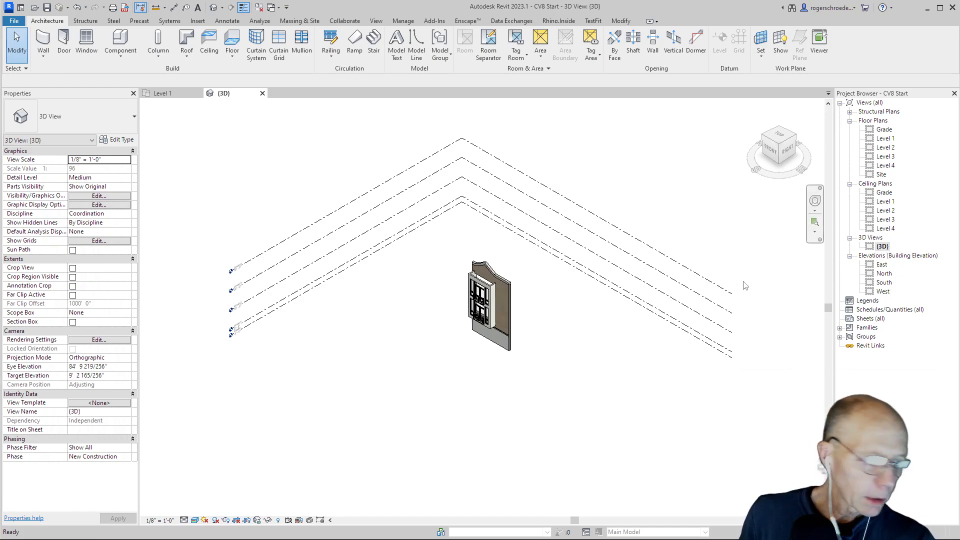
{"action": "scroll", "coordinate": [465, 328], "scroll_direction": "up", "scroll_amount": 2}
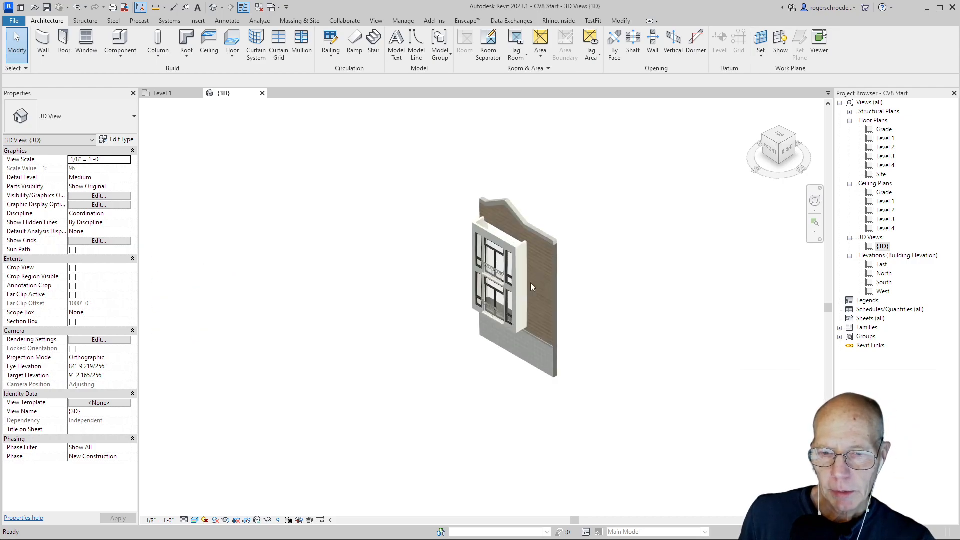
{"action": "scroll", "coordinate": [610, 233], "scroll_direction": "up", "scroll_amount": 3}
{"action": "scroll", "coordinate": [601, 252], "scroll_direction": "up", "scroll_amount": 2}
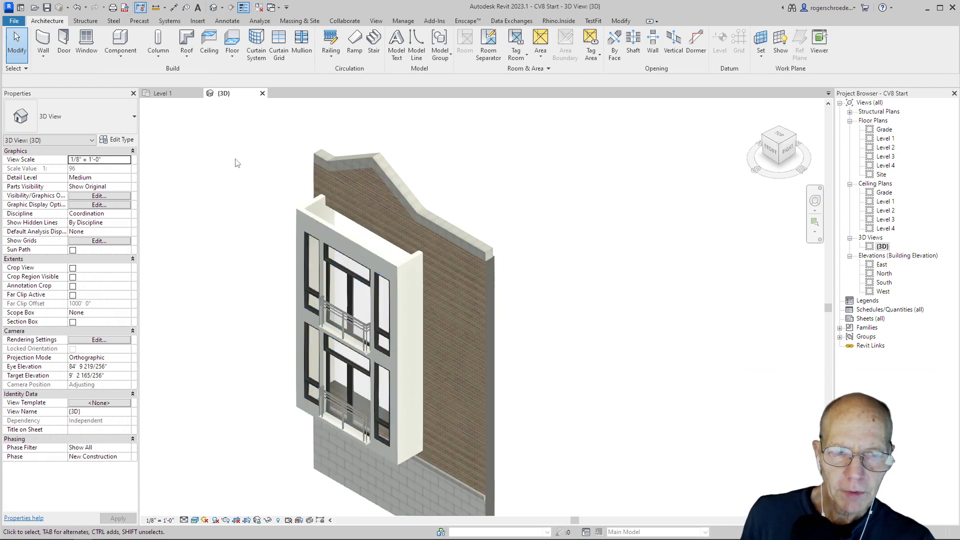
Start a wall sweep and duplicate the Cornice type under the name Bump Sweep.
{"action": "left_click", "coordinate": [42, 57]}
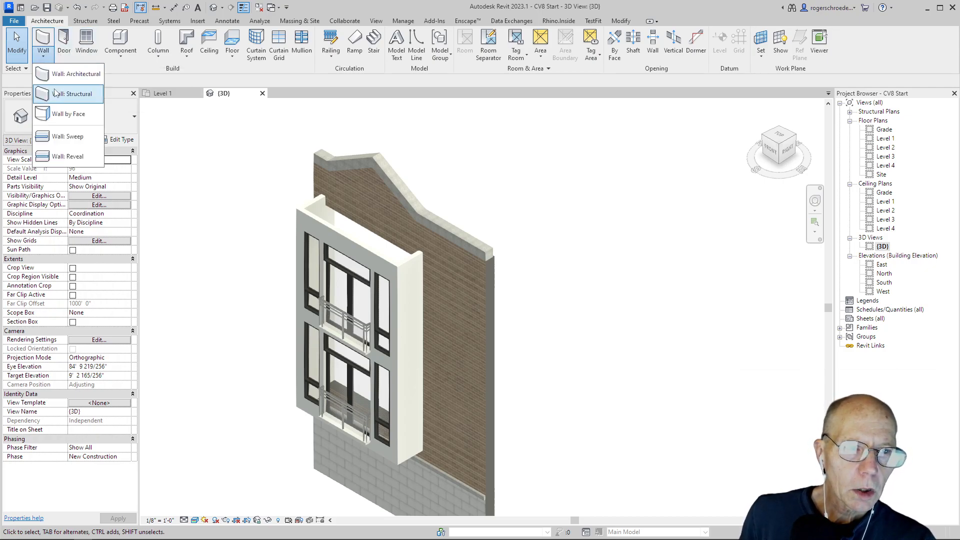
{"action": "left_click", "coordinate": [67, 136]}
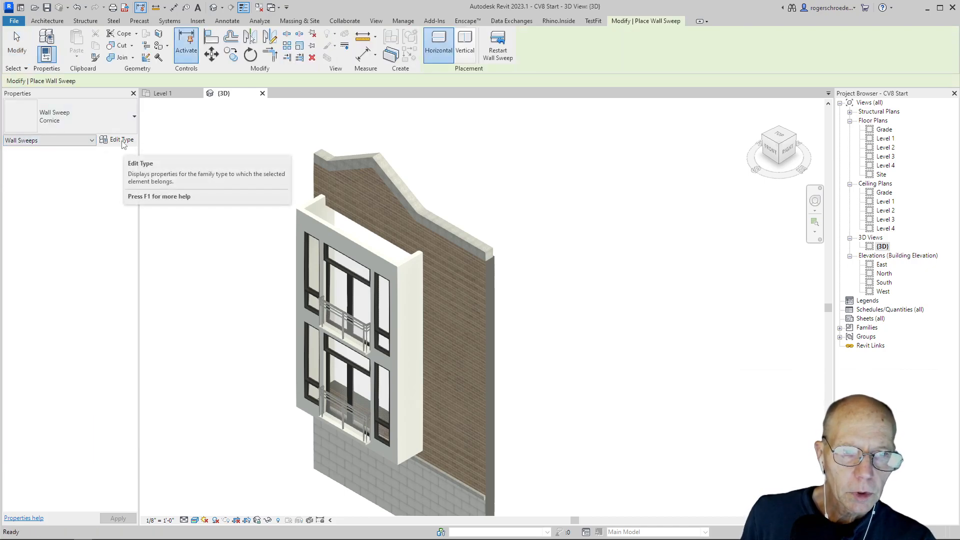
{"action": "left_click", "coordinate": [122, 141]}
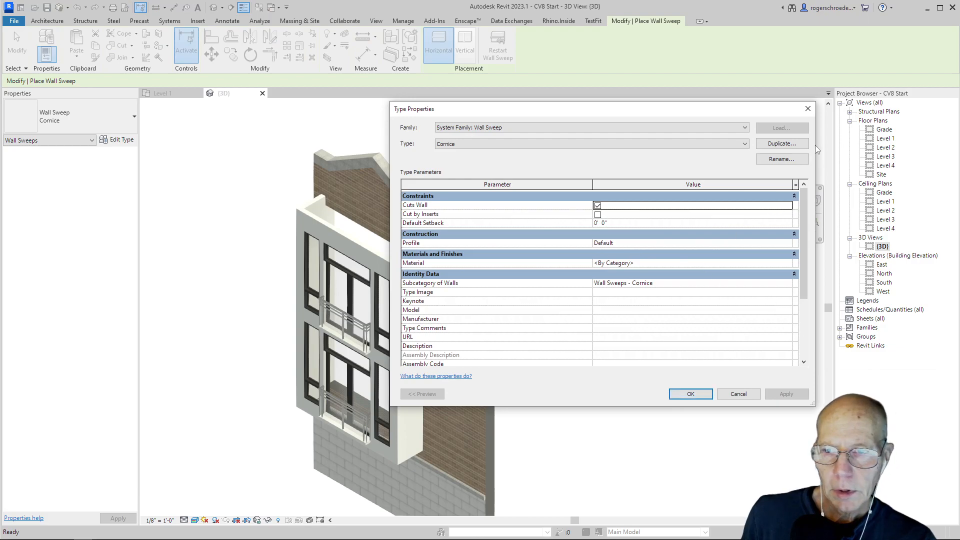
{"action": "left_click", "coordinate": [780, 144]}
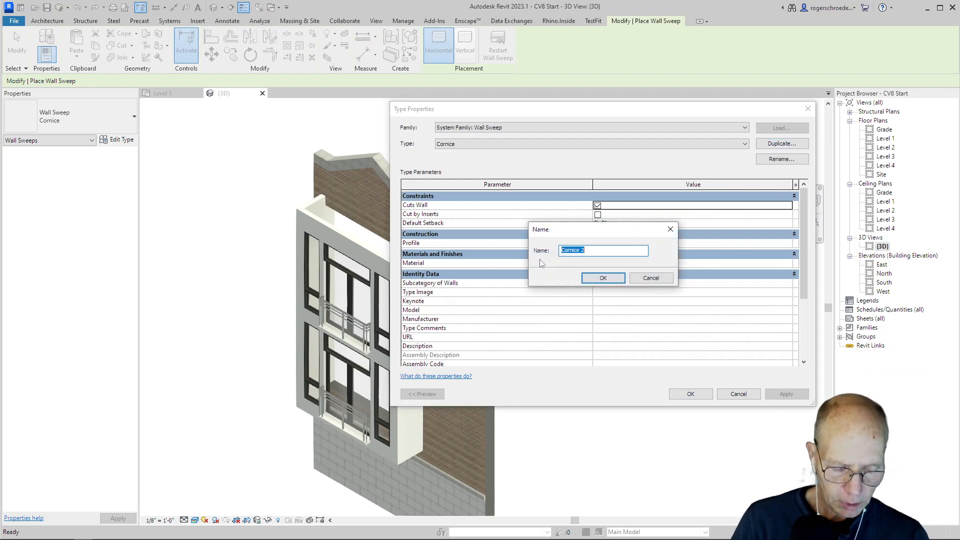
{"action": "type", "text": "Bump Sweep"}
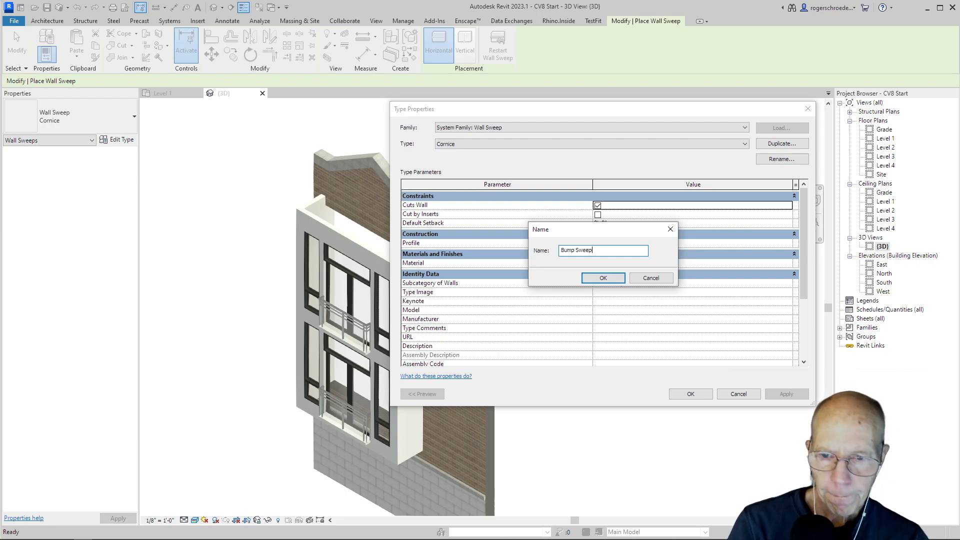
{"action": "left_click", "coordinate": [603, 278]}
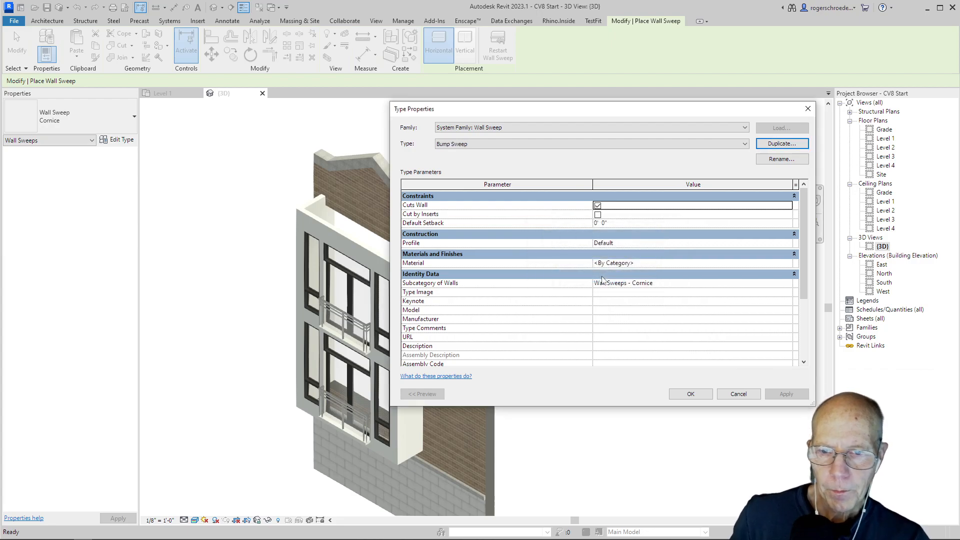
Set the profile of the Bump Sweep type to Lg Bump Trim : Lg Bump Trim.
{"action": "left_click", "coordinate": [789, 244]}
{"action": "scroll", "coordinate": [660, 265], "scroll_direction": "down", "scroll_amount": 2}
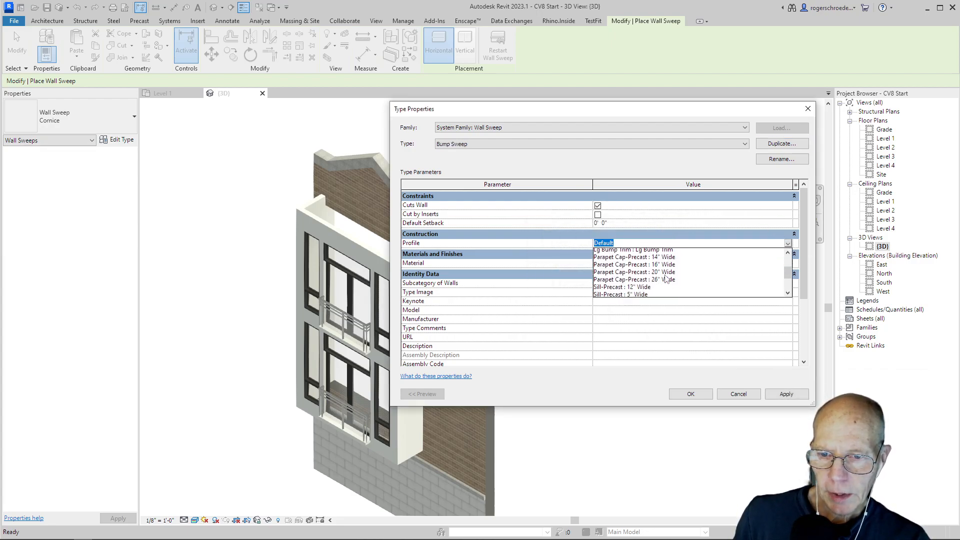
{"action": "scroll", "coordinate": [665, 278], "scroll_direction": "up", "scroll_amount": 2}
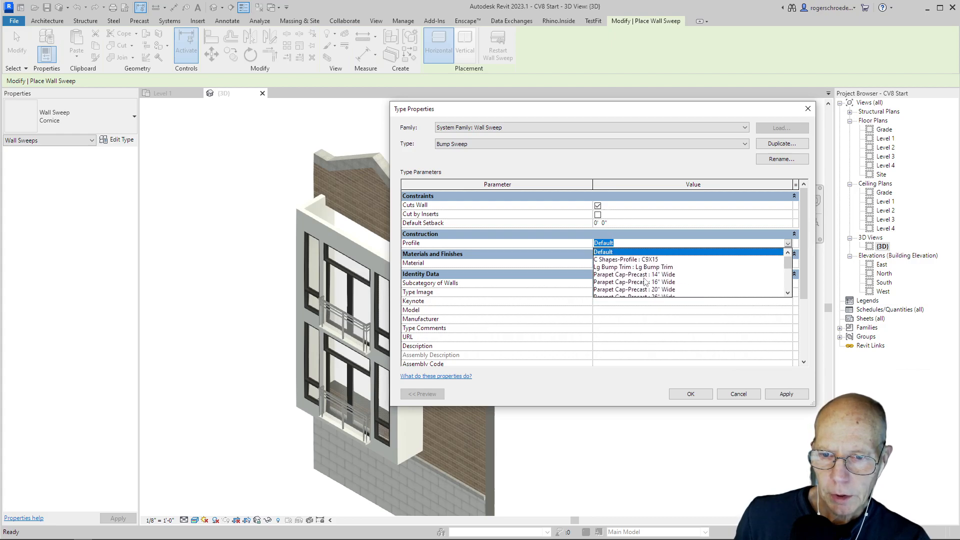
{"action": "left_click", "coordinate": [631, 267]}
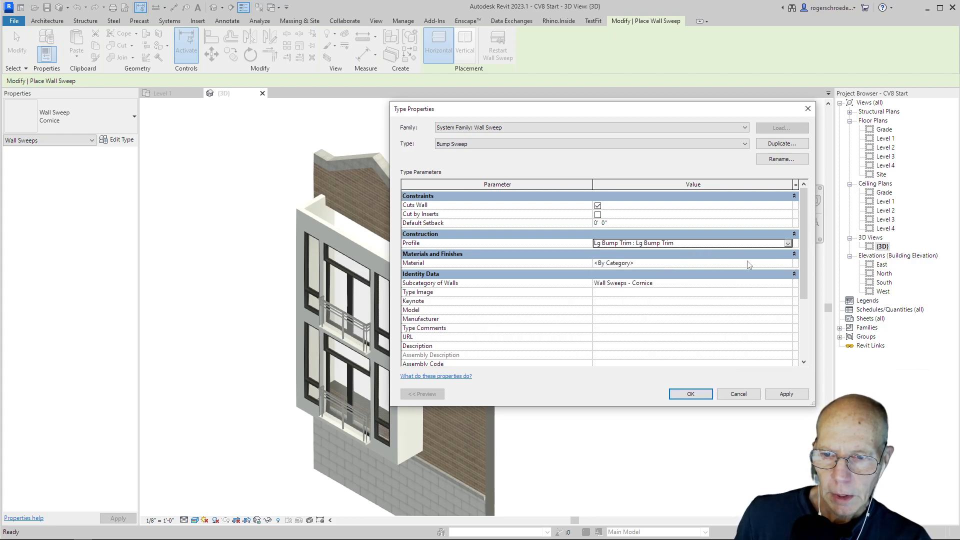
Assign the White Trim material to the Bump Sweep type and accept the type properties.
{"action": "left_click", "coordinate": [780, 264]}
{"action": "left_click", "coordinate": [788, 263]}
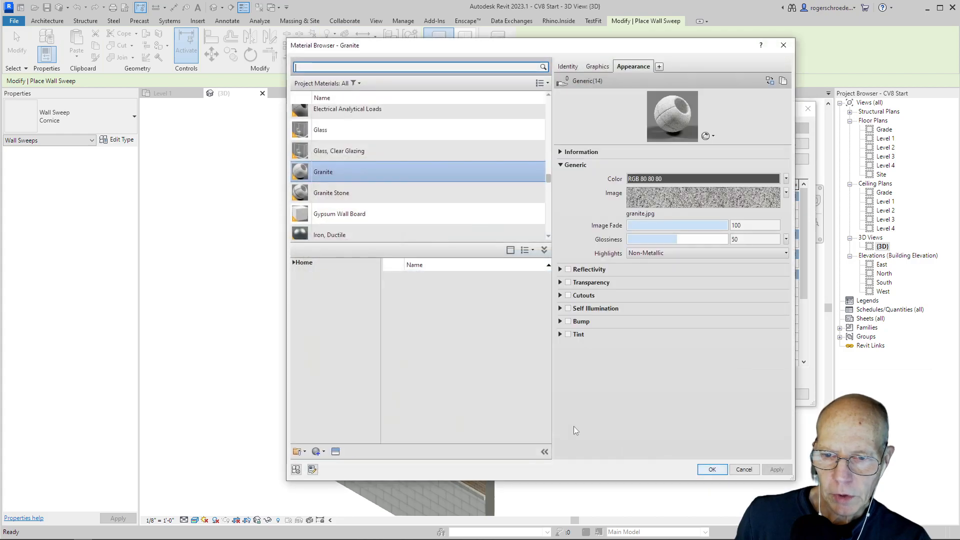
{"action": "scroll", "coordinate": [354, 190], "scroll_direction": "down", "scroll_amount": 10}
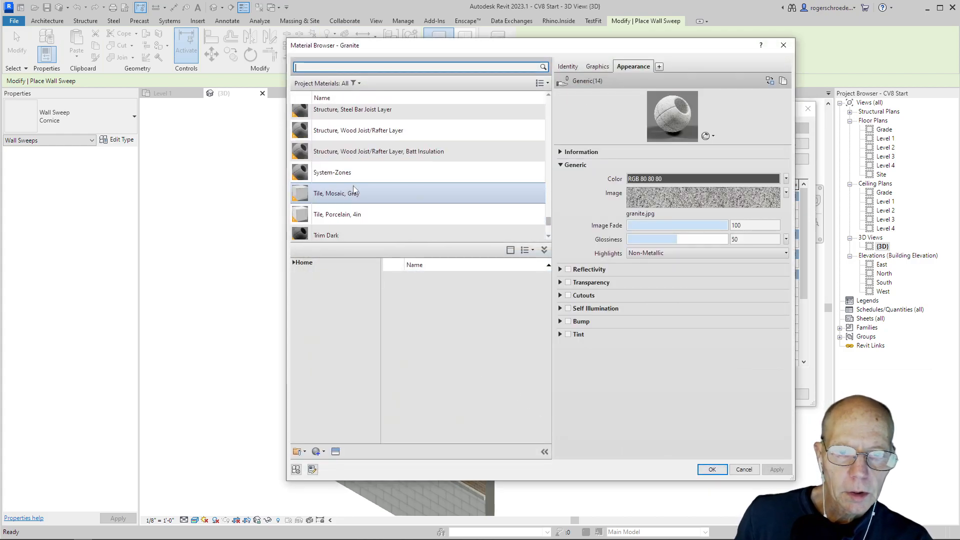
{"action": "scroll", "coordinate": [354, 190], "scroll_direction": "down", "scroll_amount": 2}
{"action": "left_click", "coordinate": [341, 192]}
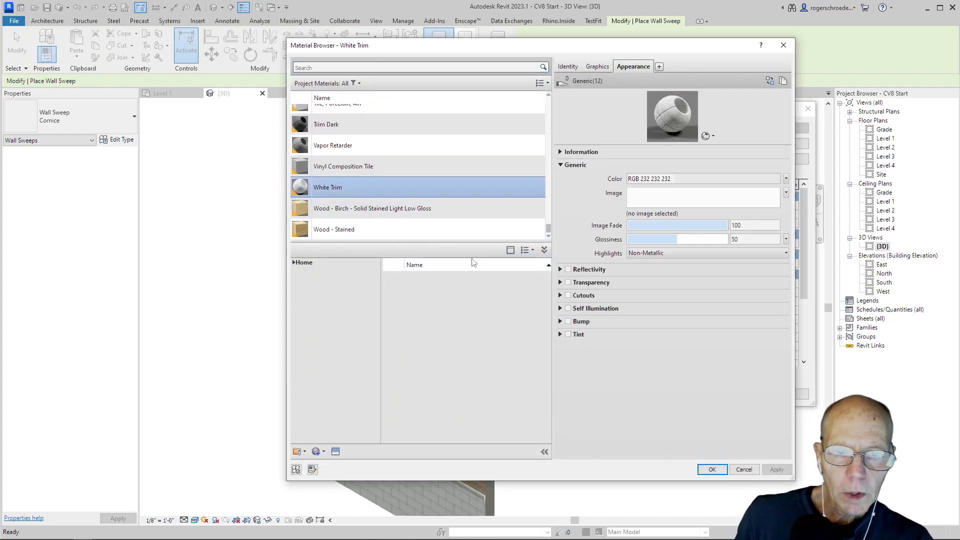
{"action": "left_click", "coordinate": [713, 469]}
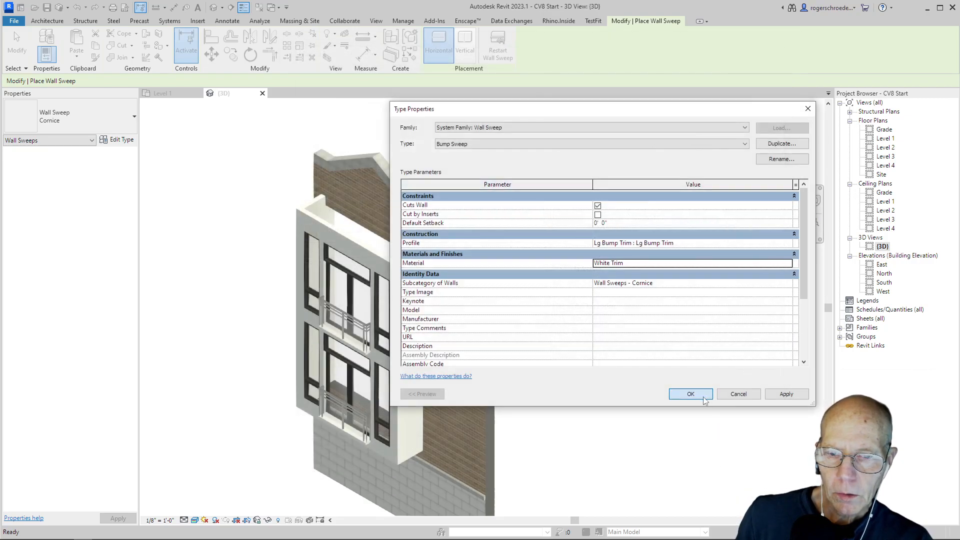
{"action": "left_click", "coordinate": [690, 394]}
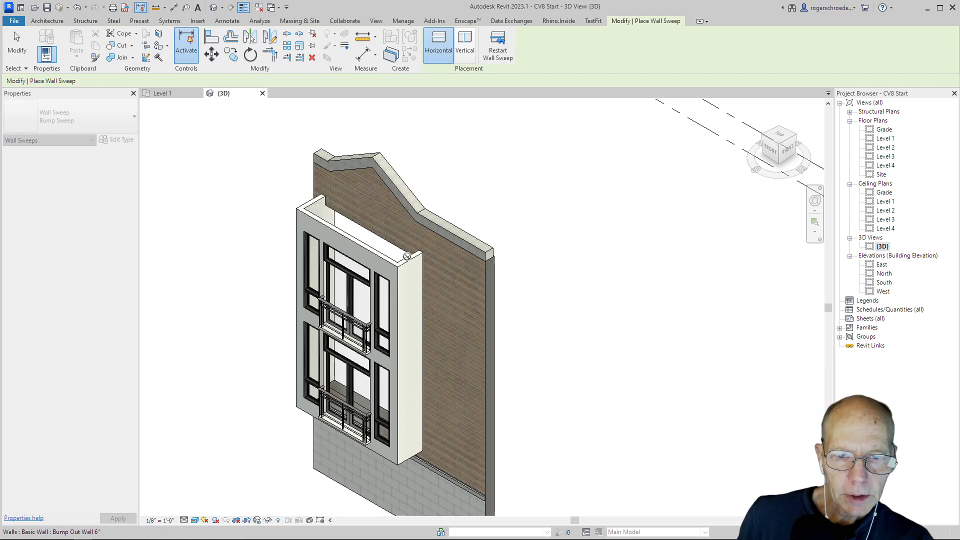
Place the Bump Sweep along the top edges of the bump-out's front and both side walls, and end the command.
{"action": "left_click", "coordinate": [413, 264]}
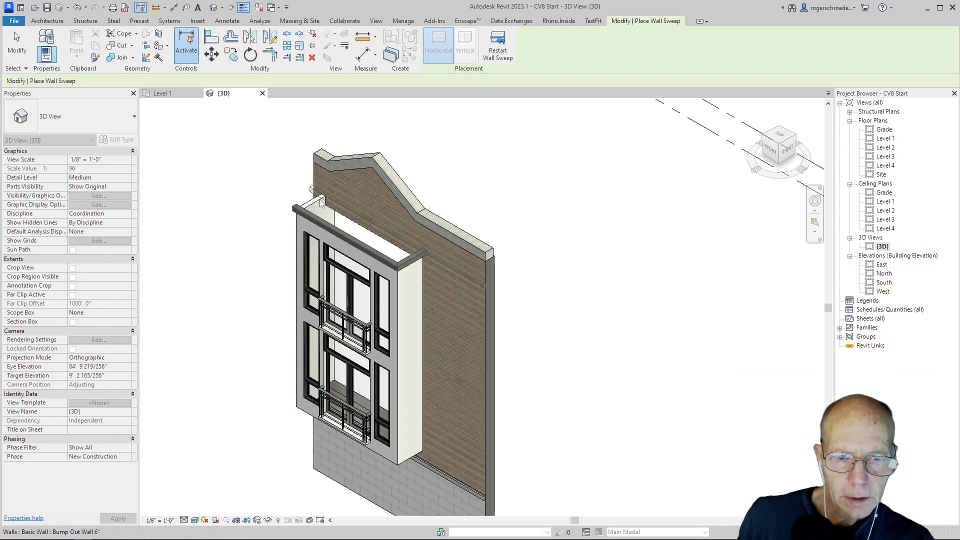
{"action": "scroll", "coordinate": [311, 200], "scroll_direction": "up", "scroll_amount": 2}
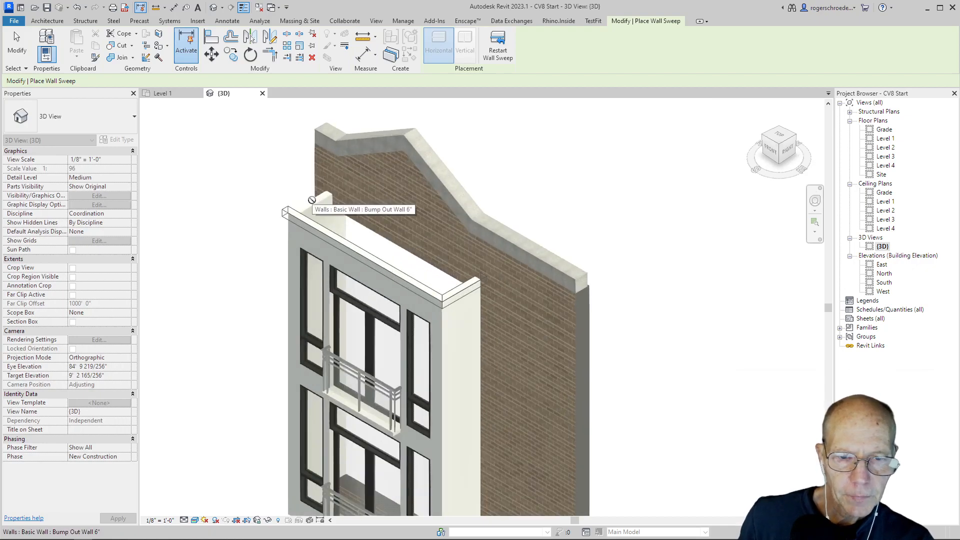
{"action": "middle_click_drag", "start_coordinate": [247, 343], "coordinate": [344, 306], "text": "shift"}
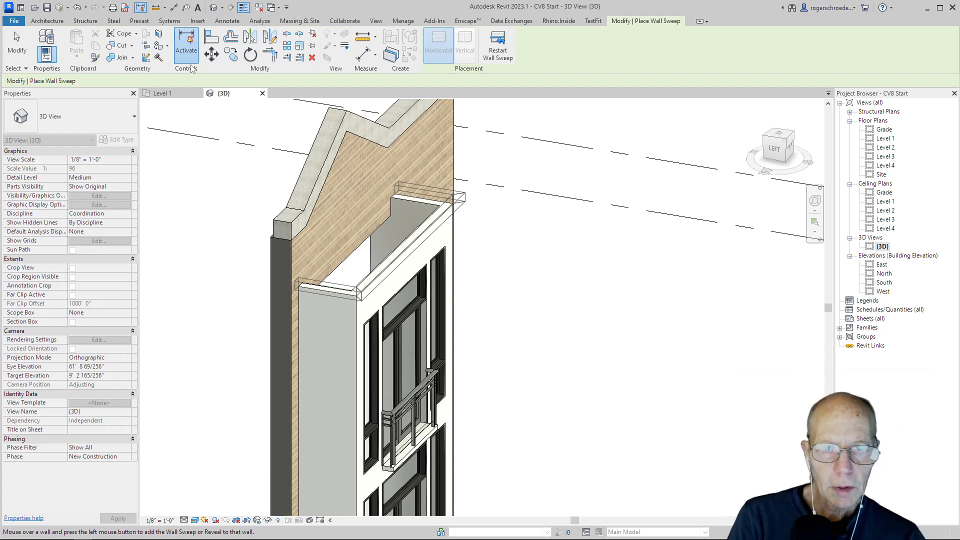
{"action": "left_click", "coordinate": [14, 54]}
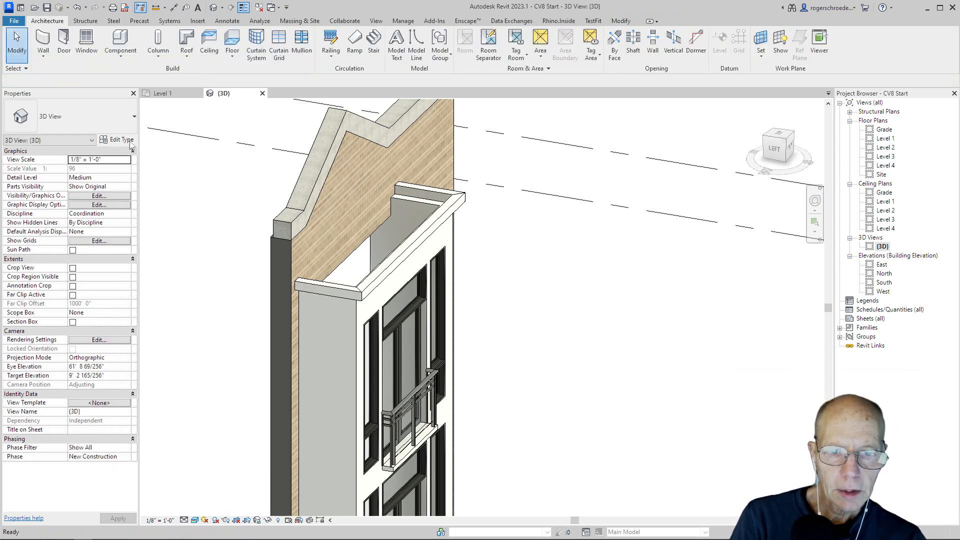
Open the wall sweeps settings in the Bump Out Wall 6" type's structure, with the section preview shown.
{"action": "middle_click_drag", "start_coordinate": [165, 362], "coordinate": [7, 344], "text": "shift"}
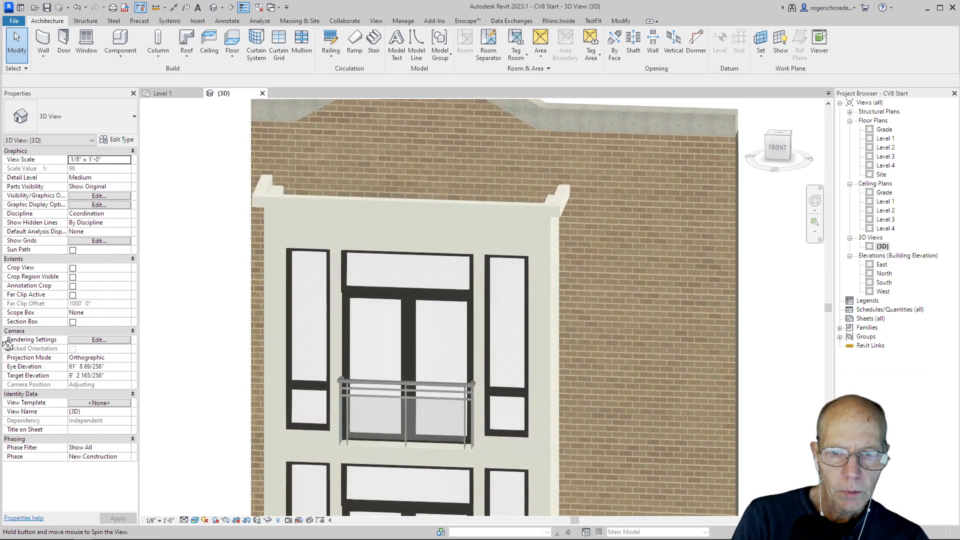
{"action": "left_click", "coordinate": [268, 293]}
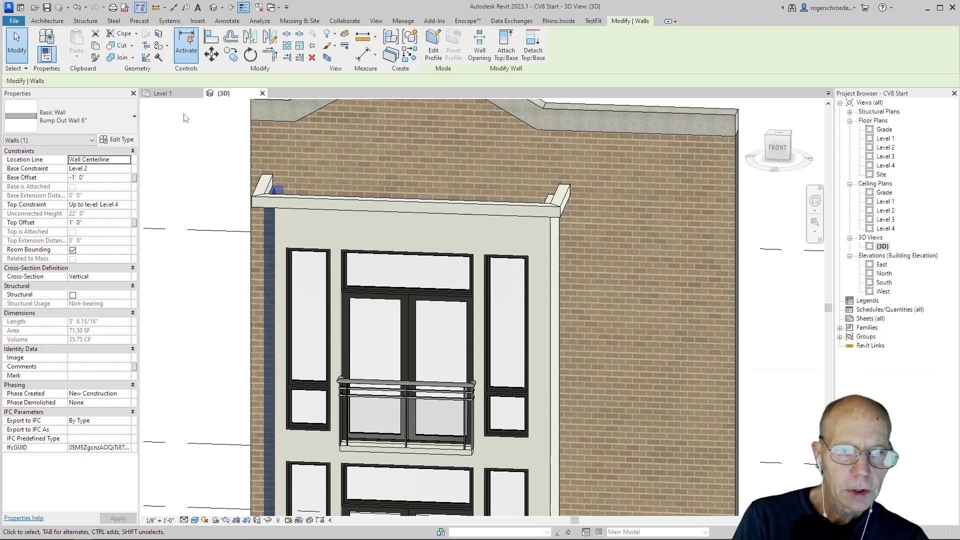
{"action": "left_click", "coordinate": [118, 140]}
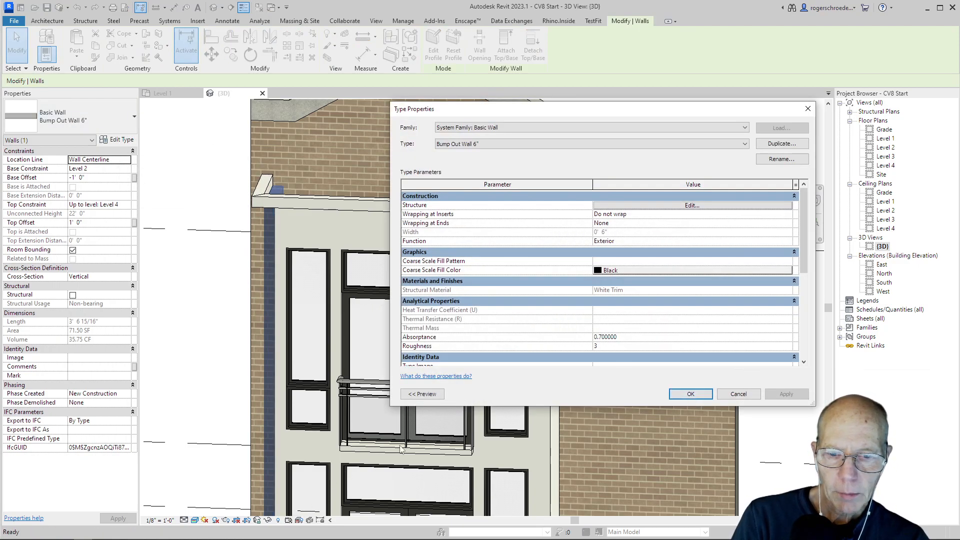
{"action": "left_click", "coordinate": [424, 394]}
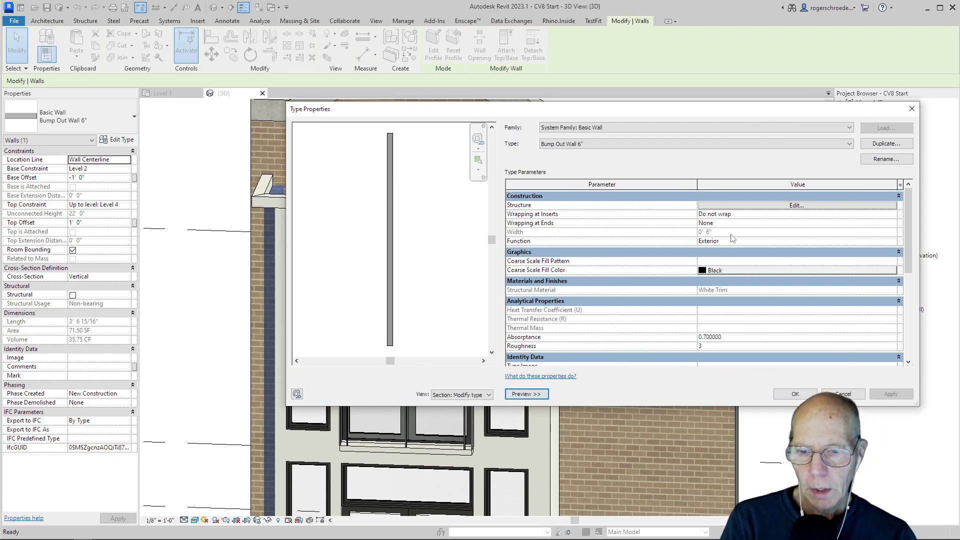
{"action": "left_click", "coordinate": [774, 207]}
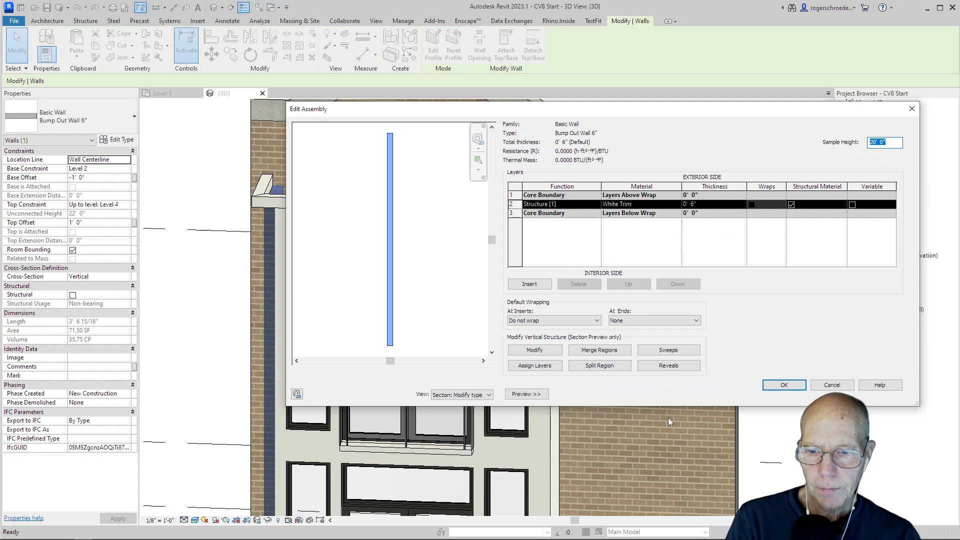
{"action": "left_click", "coordinate": [668, 350]}
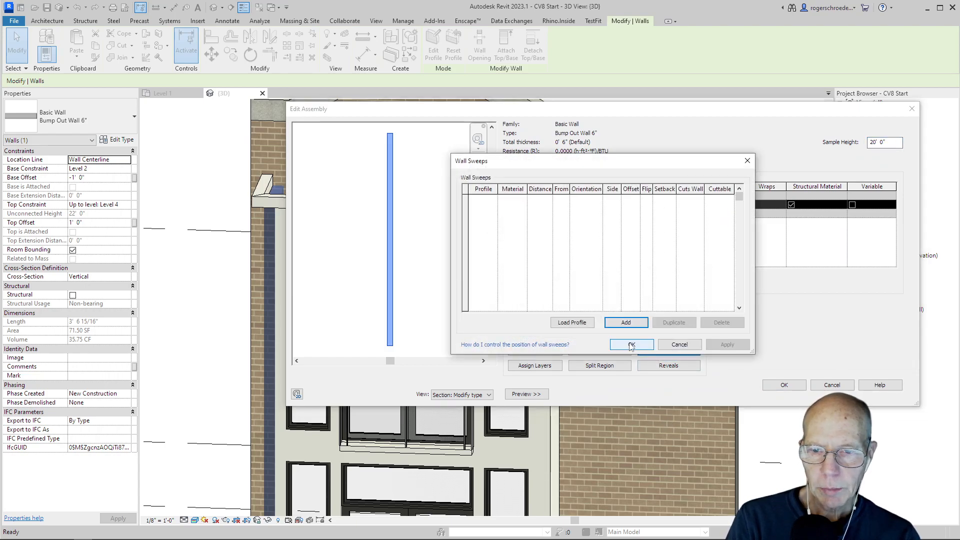
Add a sweep to the wall type and give it the small bump trim profile (Sm Bump).
{"action": "left_click", "coordinate": [485, 200]}
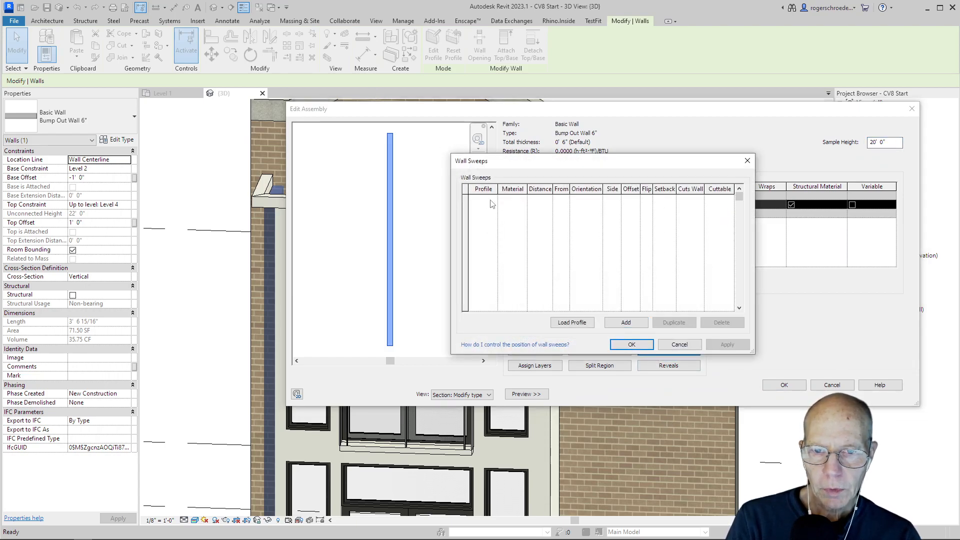
{"action": "left_click", "coordinate": [625, 322]}
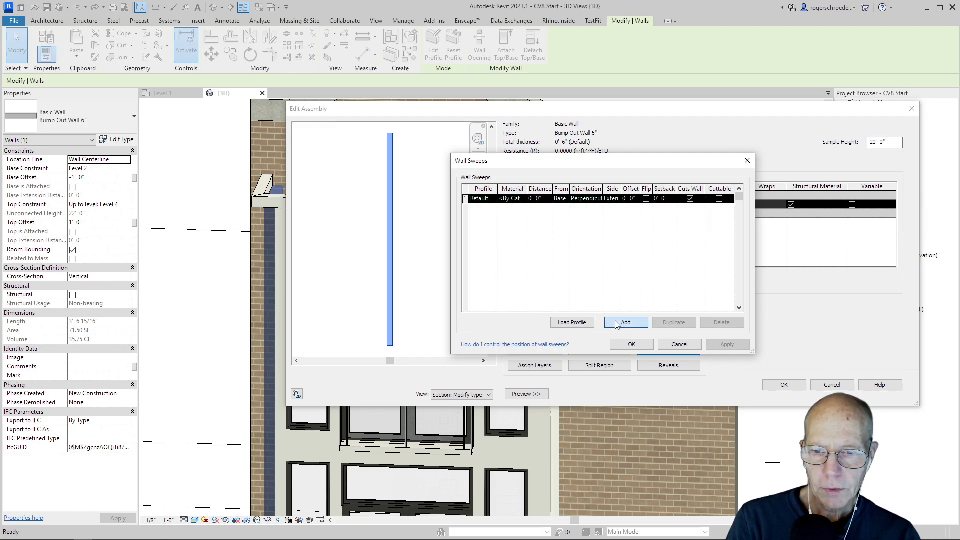
{"action": "left_click", "coordinate": [490, 200]}
{"action": "left_click", "coordinate": [493, 199]}
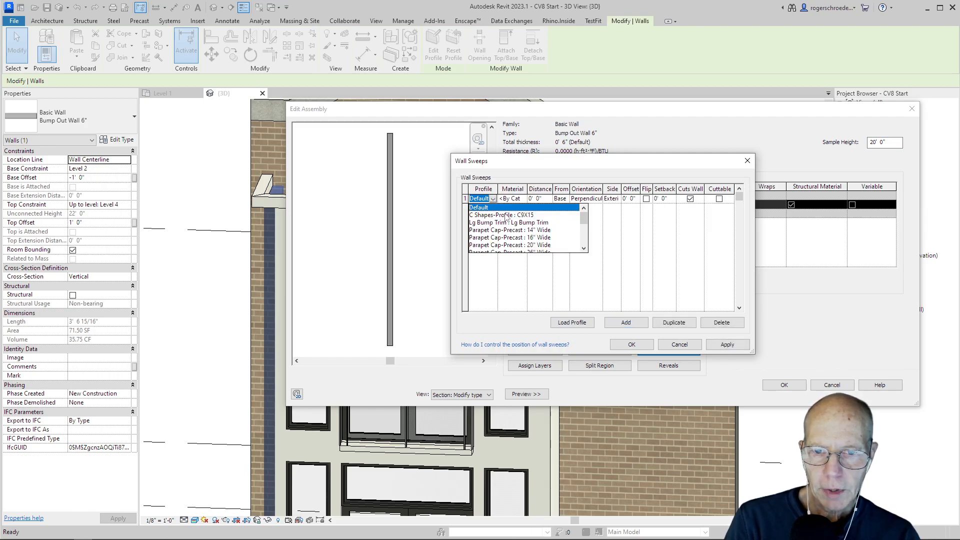
{"action": "left_click_drag", "start_coordinate": [584, 219], "coordinate": [583, 234]}
{"action": "left_click", "coordinate": [523, 222]}
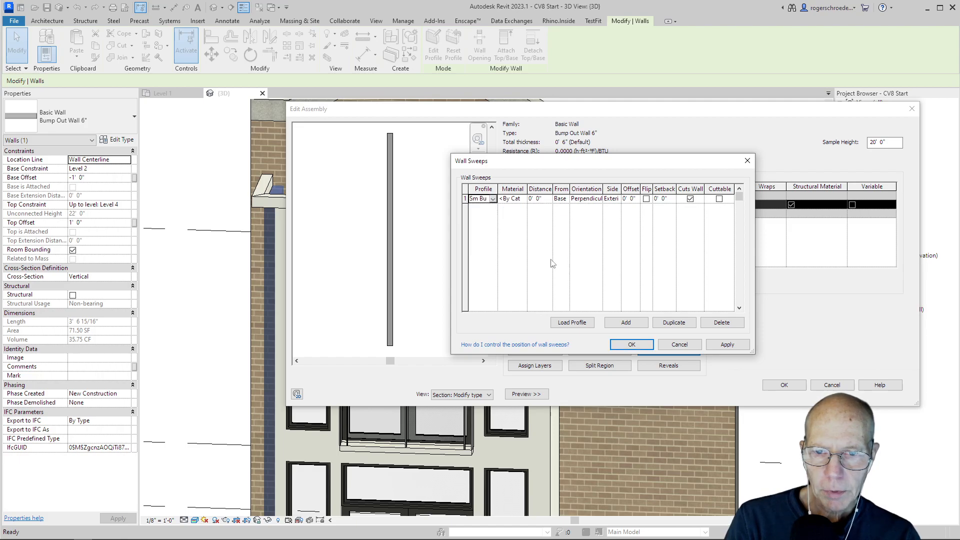
Set the sweep's material to White Trim and its distance from the base to 0' 6", and apply.
{"action": "left_click", "coordinate": [513, 198]}
{"action": "left_click", "coordinate": [524, 198]}
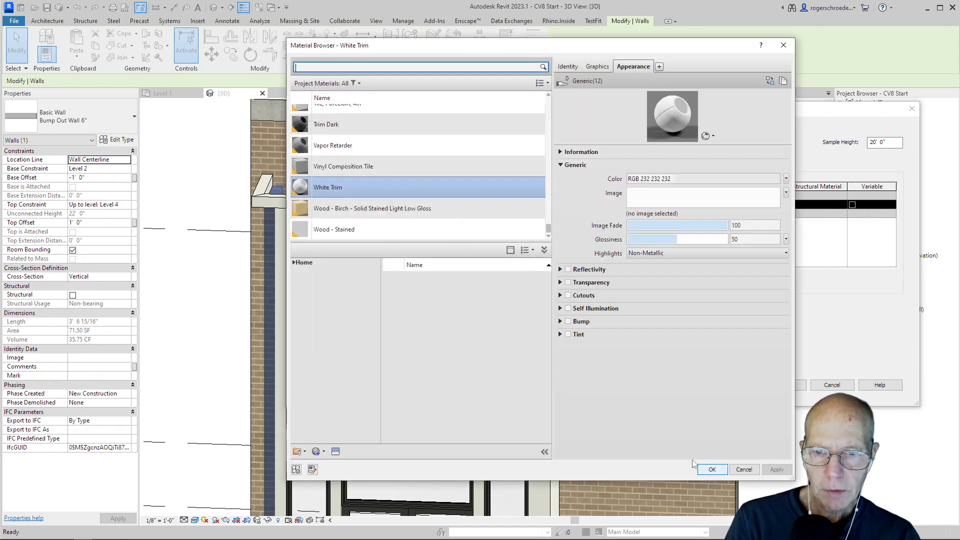
{"action": "left_click", "coordinate": [710, 470]}
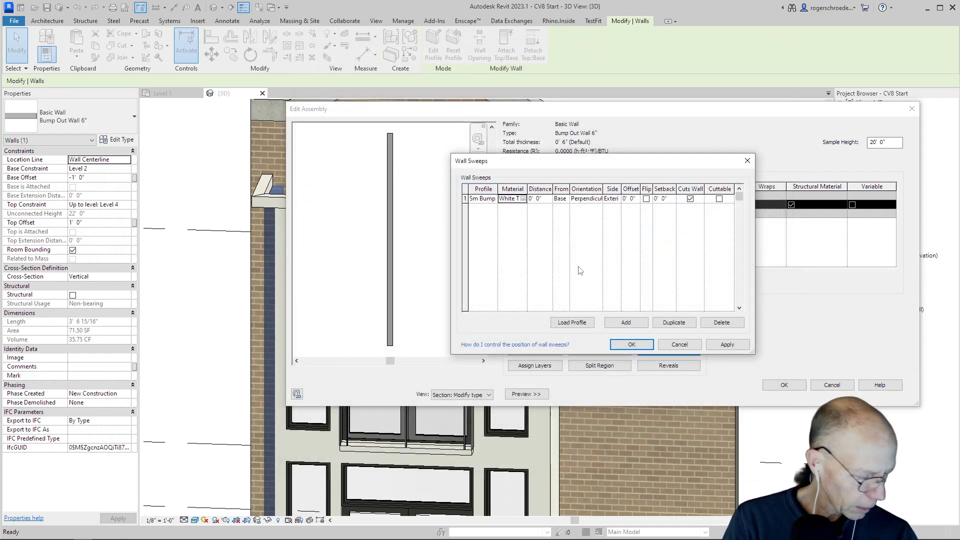
{"action": "left_click", "coordinate": [537, 201]}
{"action": "left_click", "coordinate": [536, 200]}
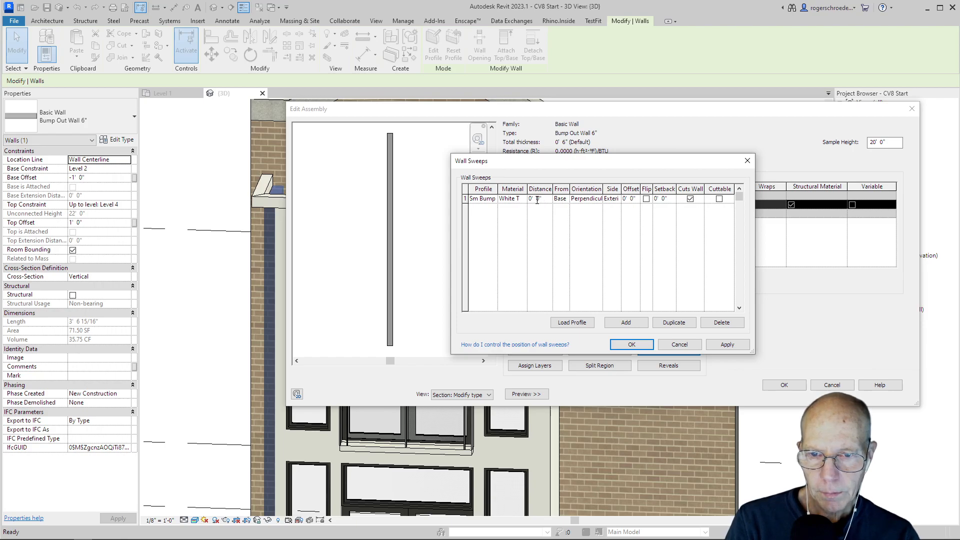
{"action": "type", "text": "6"}
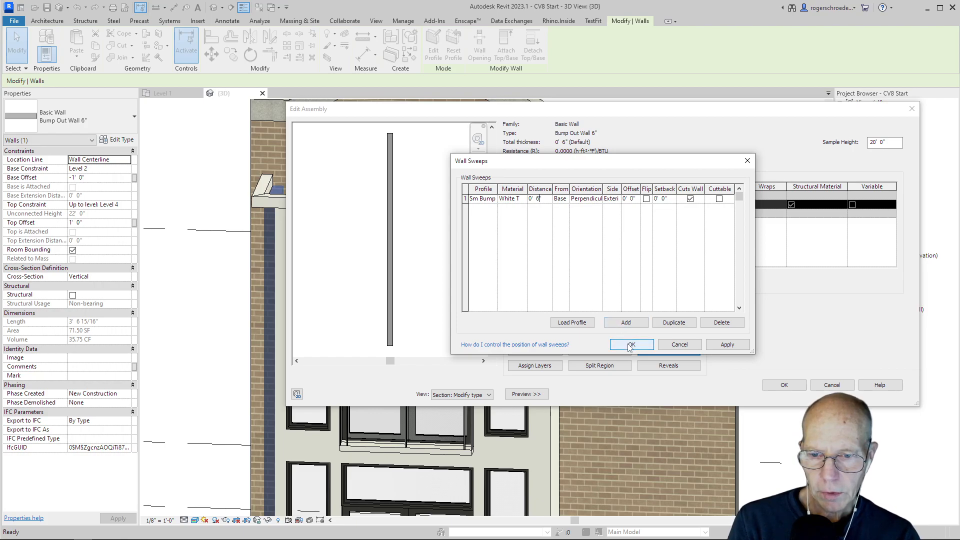
{"action": "left_click", "coordinate": [716, 346]}
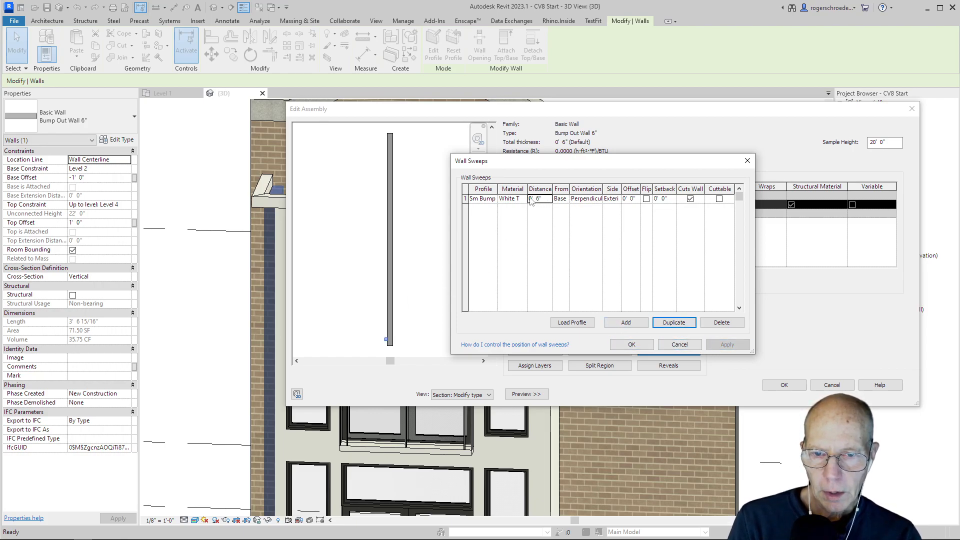
Duplicate the small trim sweep, set the distance in the first row to 9' 6" from the base, and apply.
{"action": "left_click", "coordinate": [662, 322]}
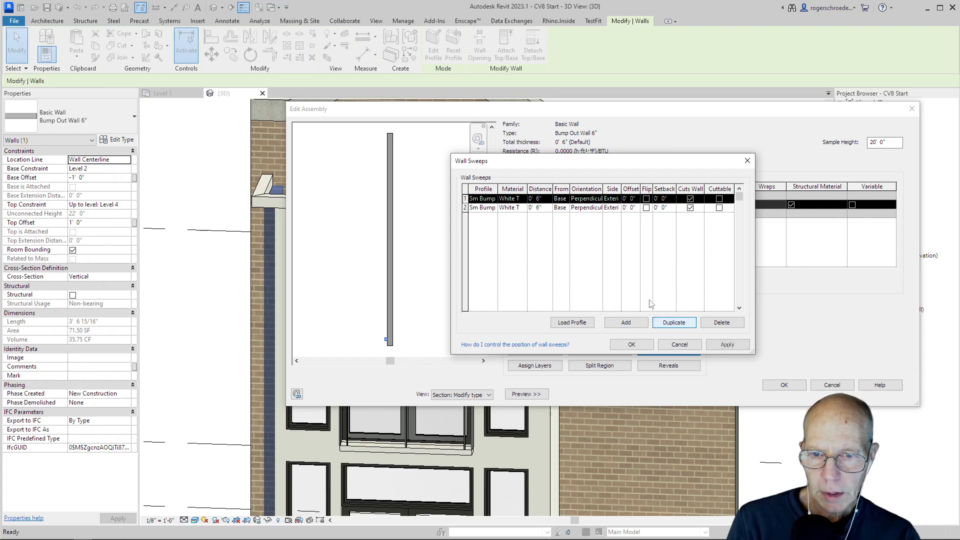
{"action": "left_click", "coordinate": [535, 198]}
{"action": "double_click", "coordinate": [531, 198]}
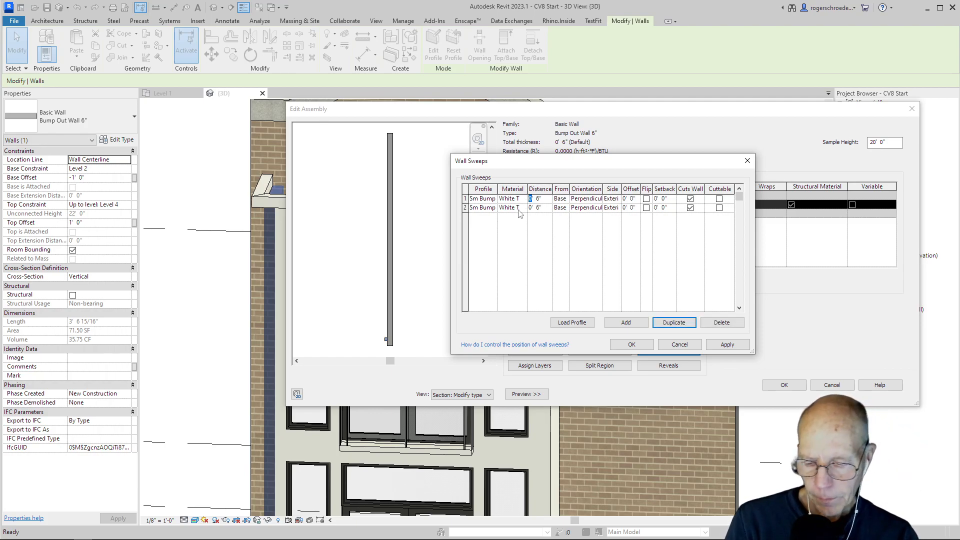
{"action": "type", "text": "9"}
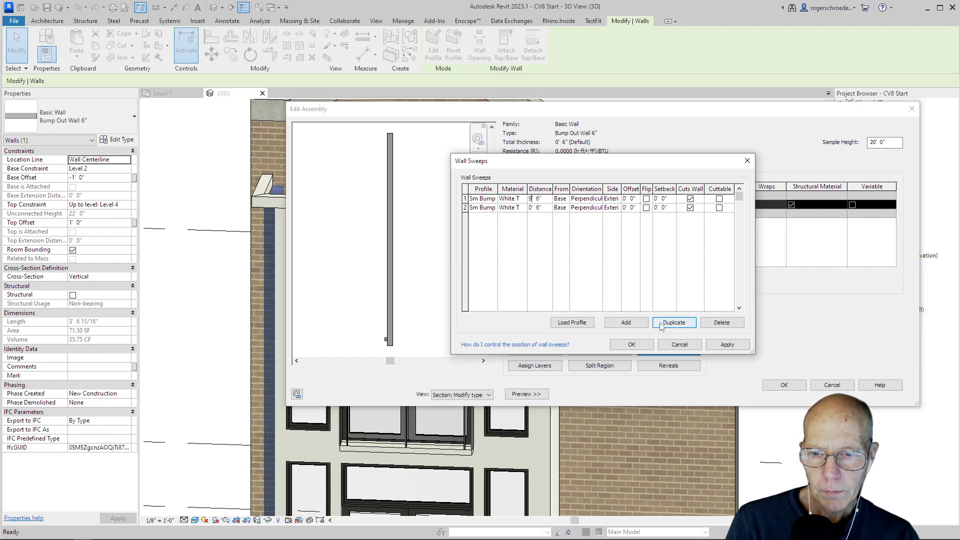
{"action": "left_click", "coordinate": [586, 289]}
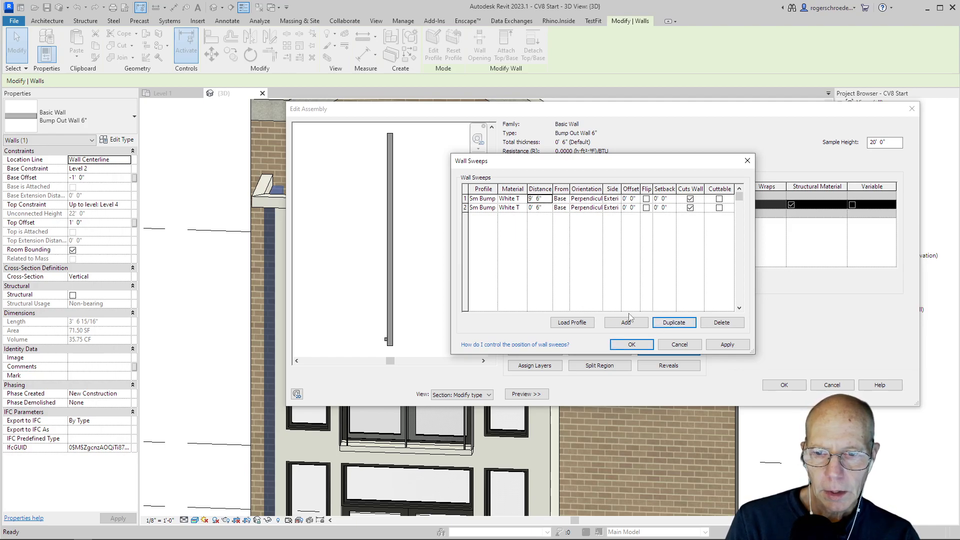
{"action": "left_click", "coordinate": [714, 345]}
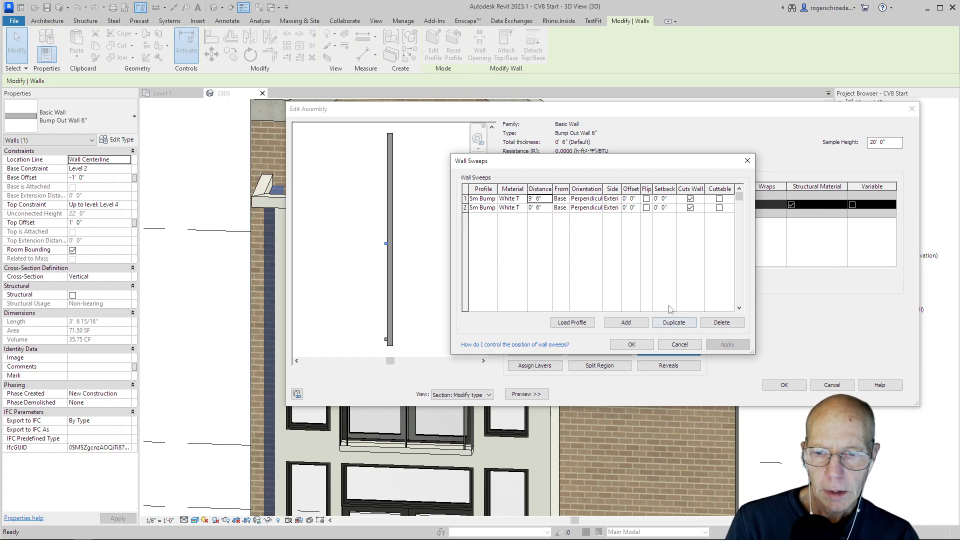
Duplicate the 9' 6" sweep, set the first row's distance to 10' 6" from the base, and apply.
{"action": "left_click", "coordinate": [673, 323]}
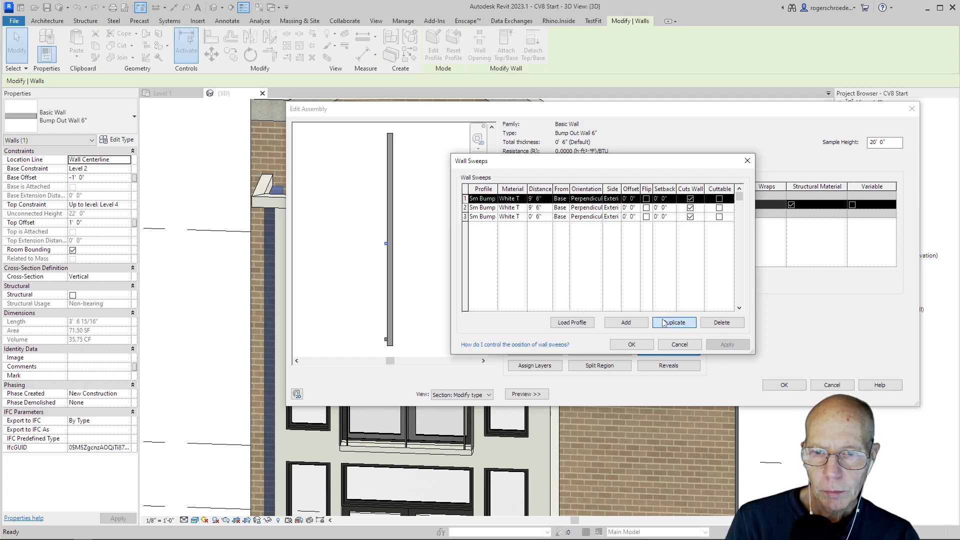
{"action": "left_click", "coordinate": [524, 200]}
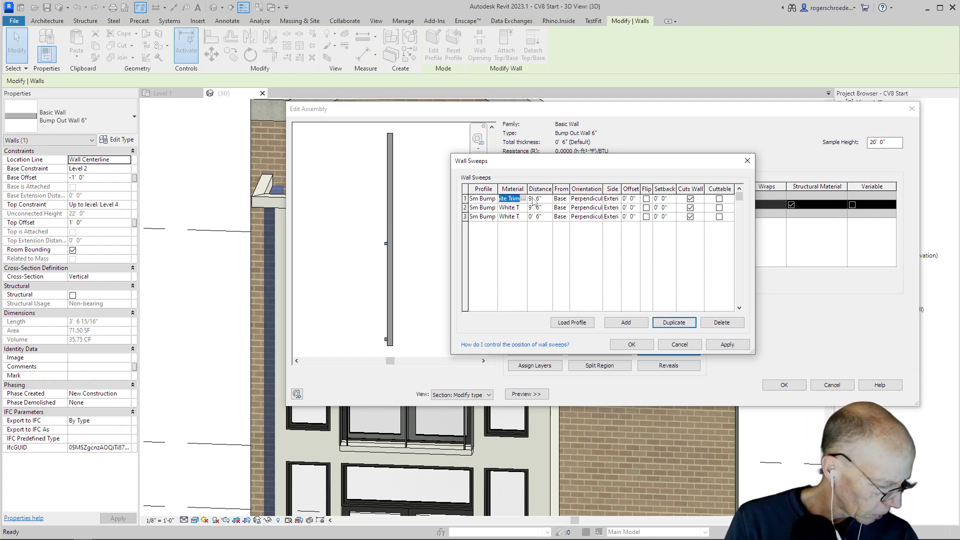
{"action": "left_click", "coordinate": [532, 199]}
{"action": "left_click_drag", "start_coordinate": [534, 199], "coordinate": [525, 197]}
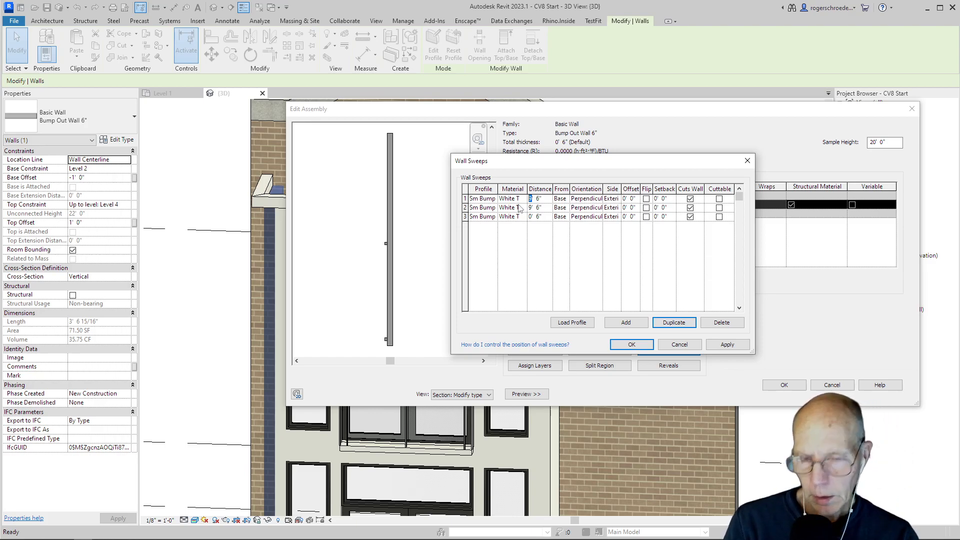
{"action": "type", "text": "10"}
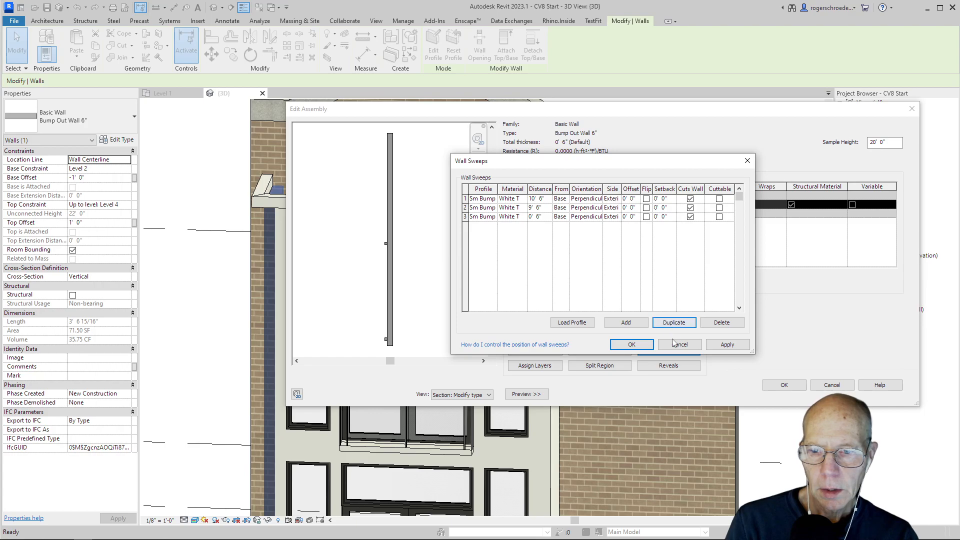
{"action": "left_click", "coordinate": [727, 345]}
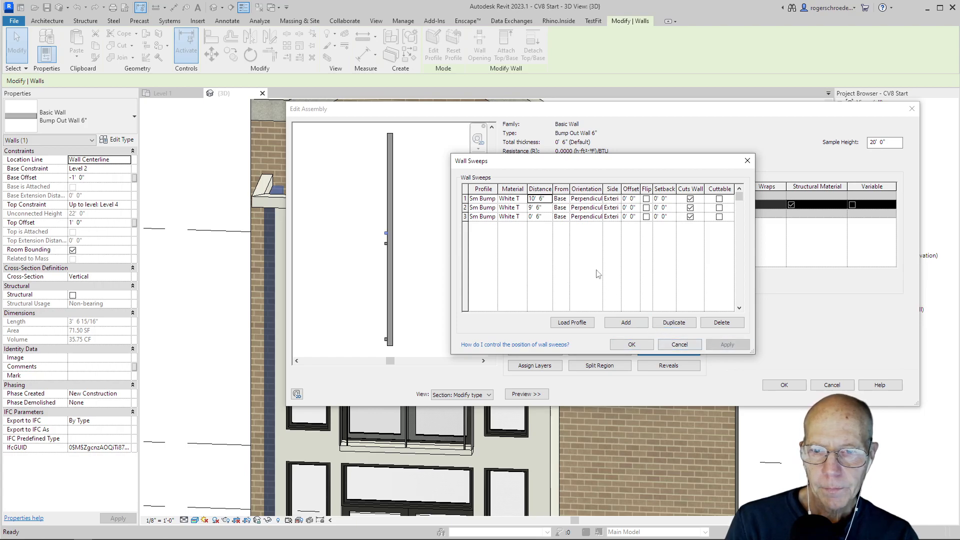
Duplicate the 10' 6" sweep, set the first row's distance to 19' 6" from the base, and finish editing the wall type.
{"action": "left_click", "coordinate": [668, 323]}
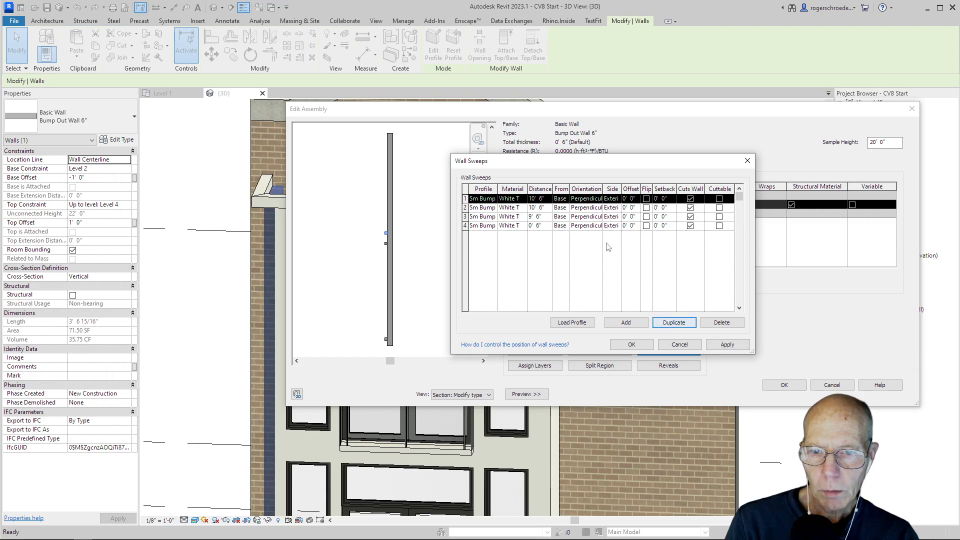
{"action": "left_click", "coordinate": [535, 199]}
{"action": "left_click_drag", "start_coordinate": [531, 198], "coordinate": [535, 199]}
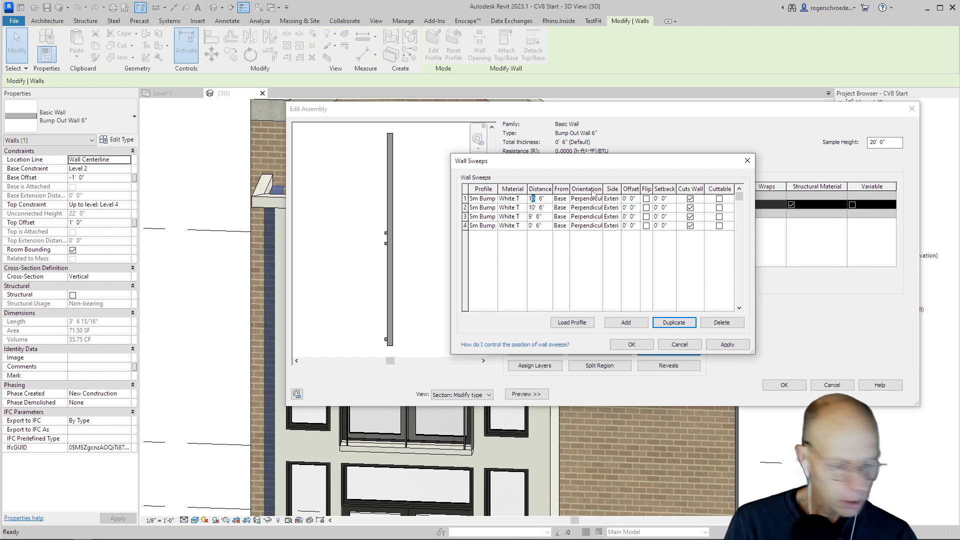
{"action": "type", "text": "9"}
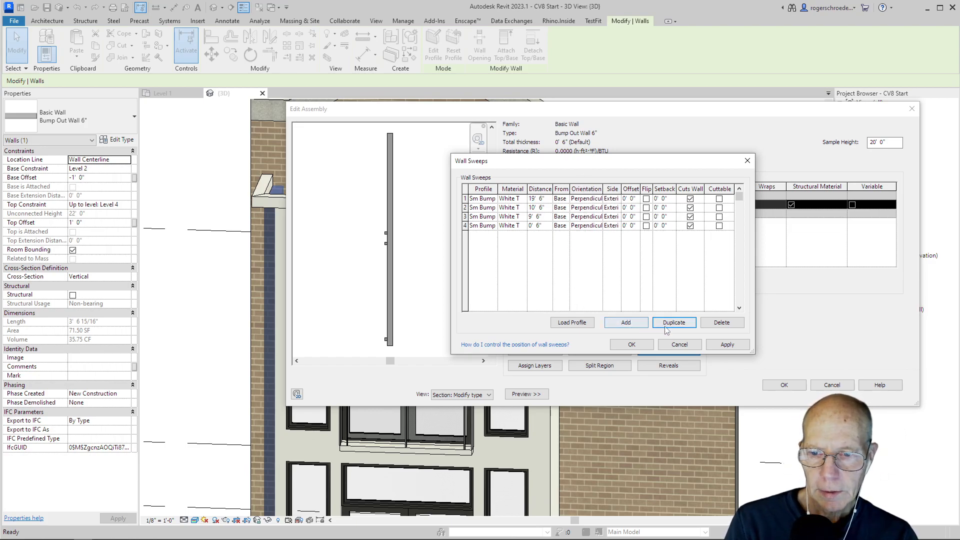
{"action": "left_click", "coordinate": [709, 348]}
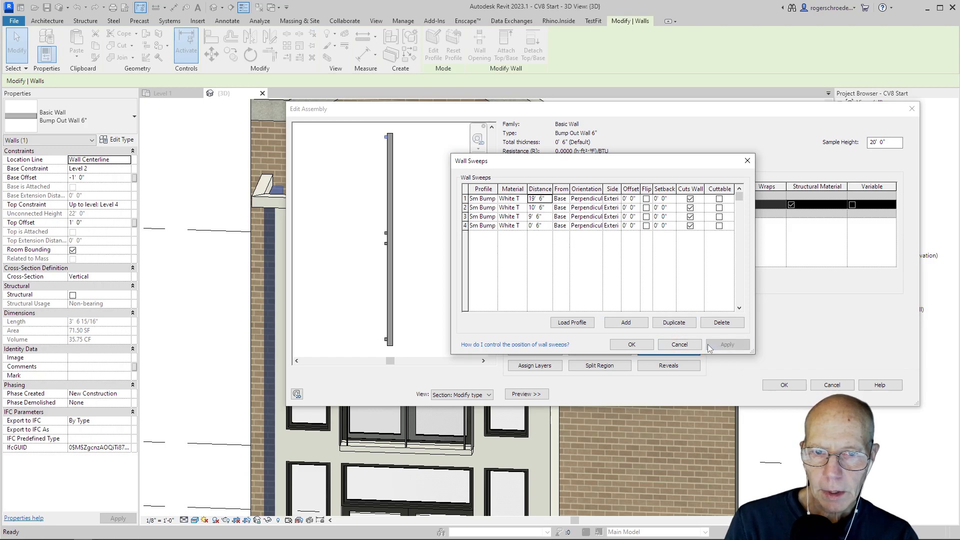
{"action": "left_click", "coordinate": [639, 344]}
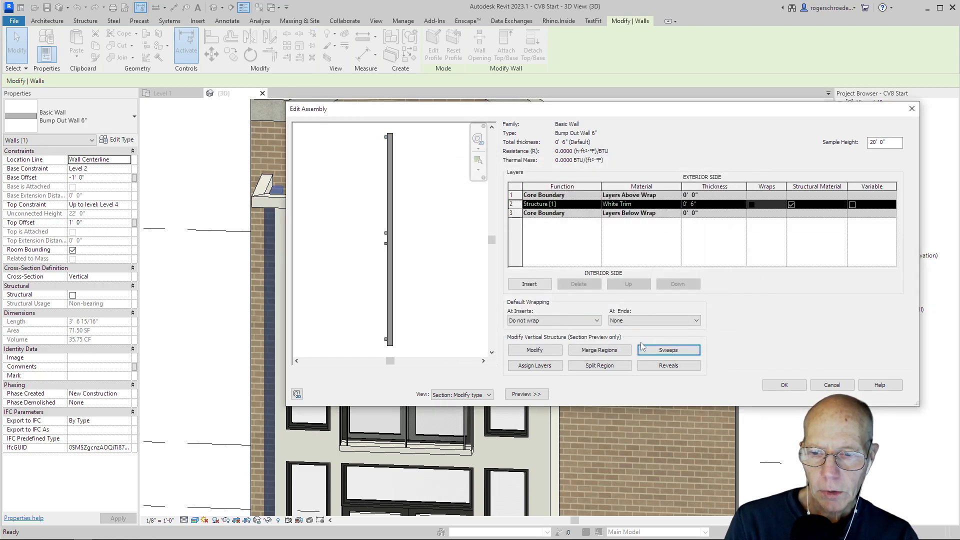
{"action": "left_click", "coordinate": [781, 387]}
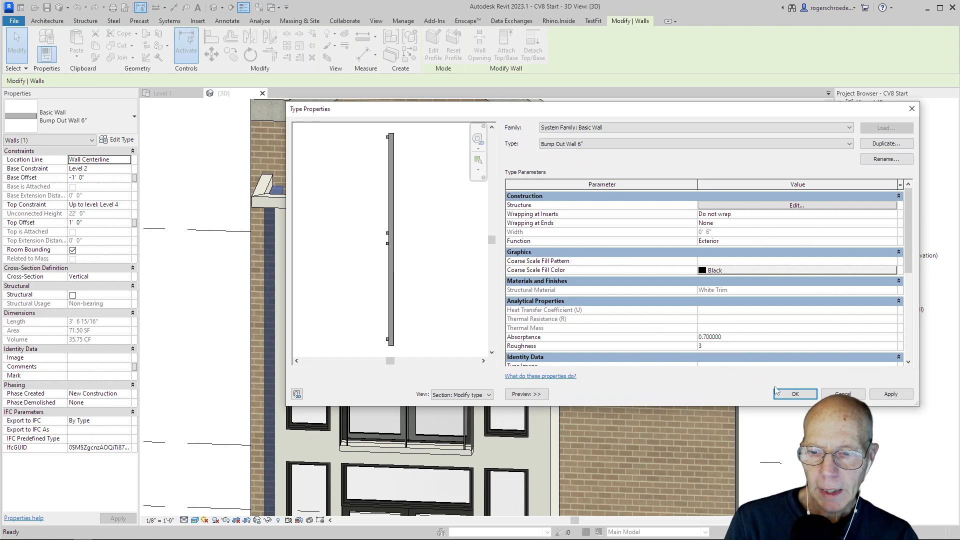
{"action": "left_click", "coordinate": [784, 396]}
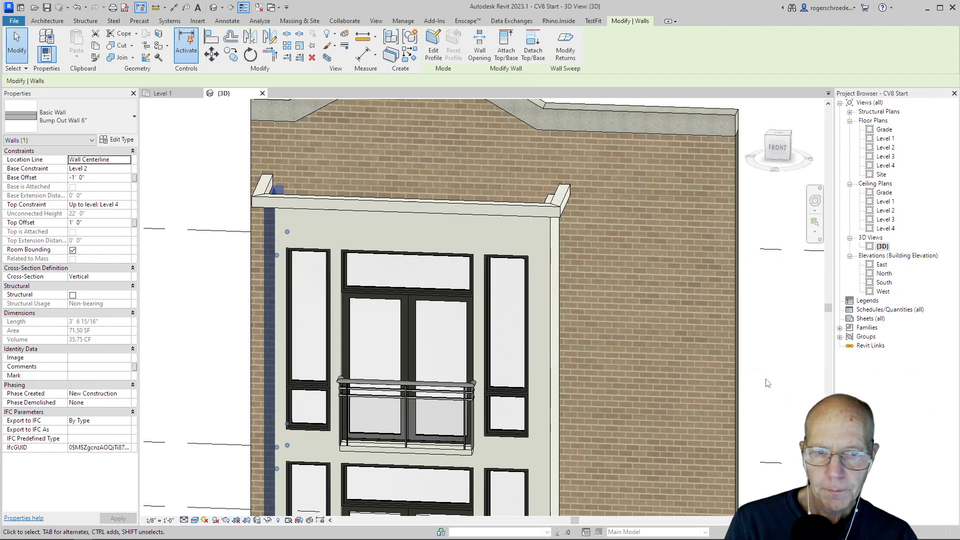
Flip the bump-out's left side wall and its front wall so their small trim sweeps face the exterior.
{"action": "middle_click_drag", "start_coordinate": [359, 403], "coordinate": [521, 409], "text": "shift"}
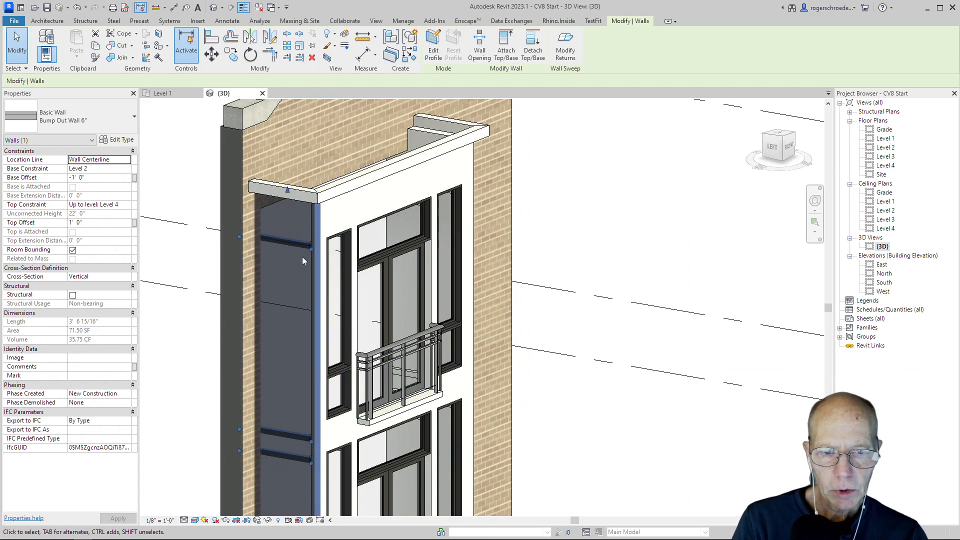
{"action": "key", "text": "Escape"}
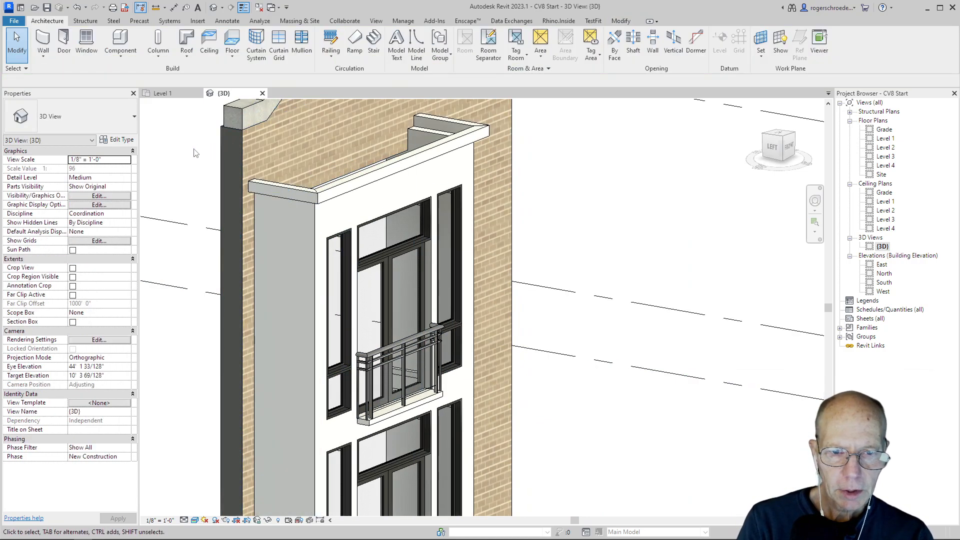
{"action": "left_click", "coordinate": [253, 268]}
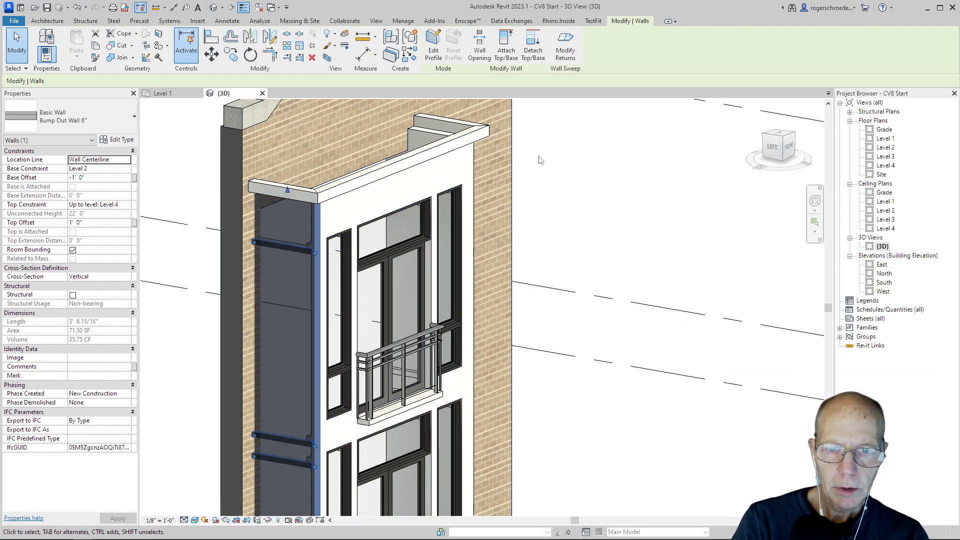
{"action": "left_click", "coordinate": [652, 120]}
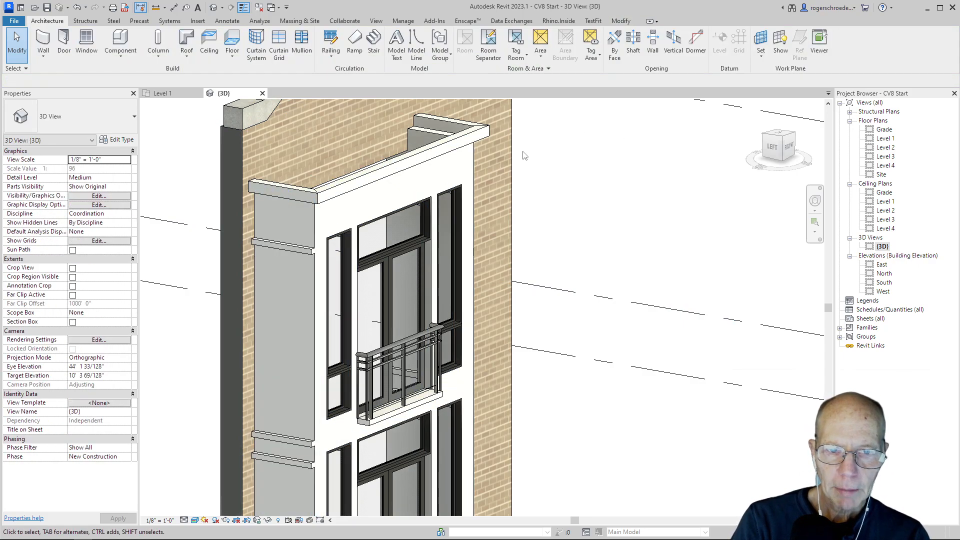
{"action": "left_click", "coordinate": [472, 161]}
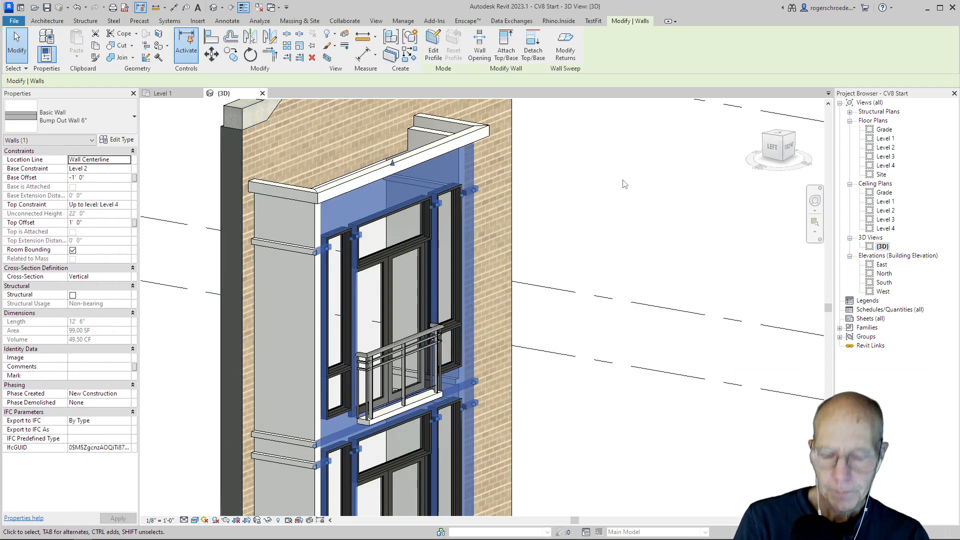
Flip the bump-out's right side wall so its small trim sweeps face the exterior, and clear the selection.
{"action": "middle_click_drag", "start_coordinate": [628, 188], "coordinate": [548, 244], "text": "shift"}
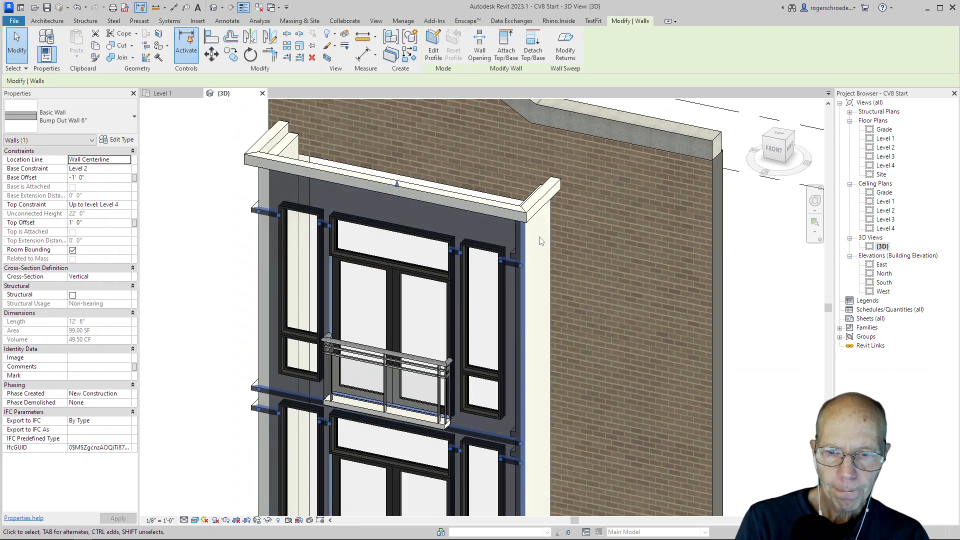
{"action": "left_click", "coordinate": [552, 243]}
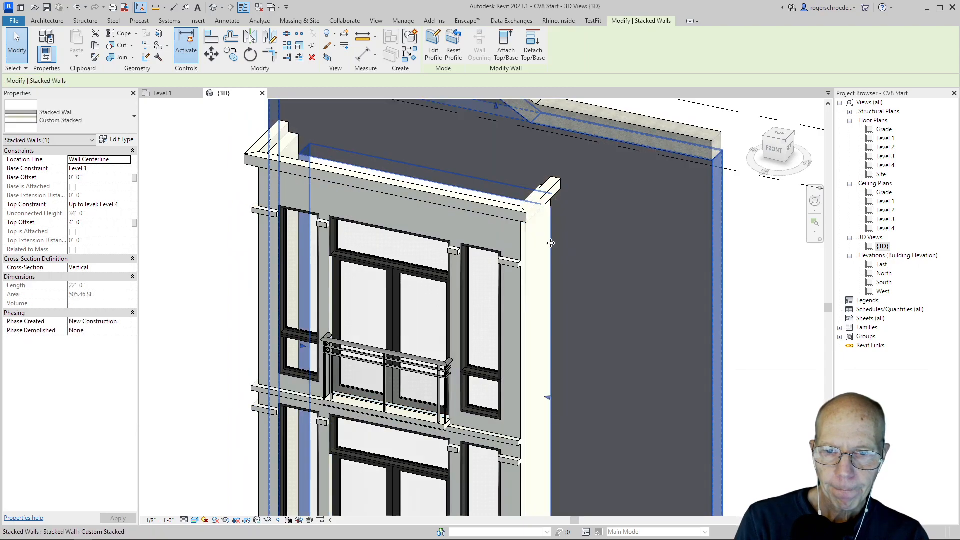
{"action": "left_click", "coordinate": [244, 285]}
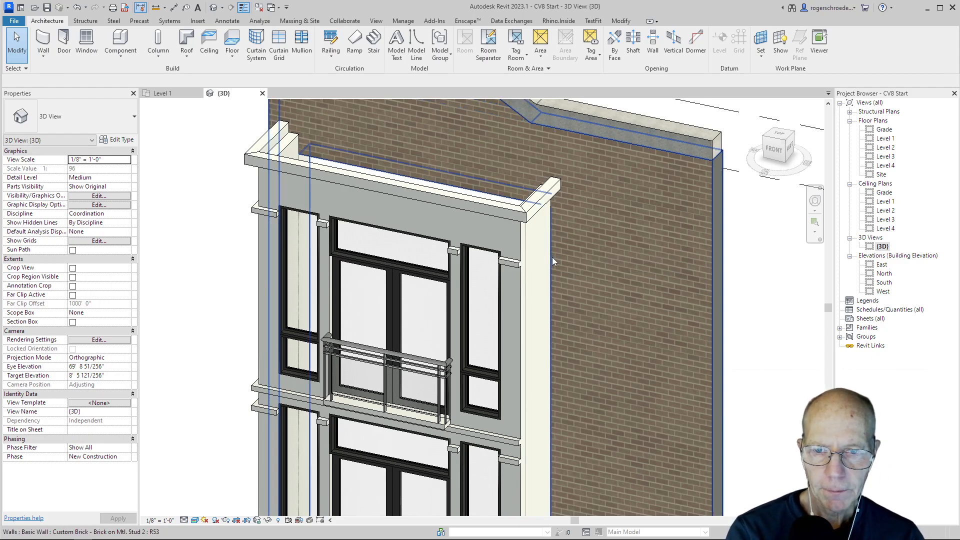
{"action": "scroll", "coordinate": [547, 284], "scroll_direction": "down", "scroll_amount": 2}
{"action": "scroll", "coordinate": [547, 284], "scroll_direction": "down", "scroll_amount": 1}
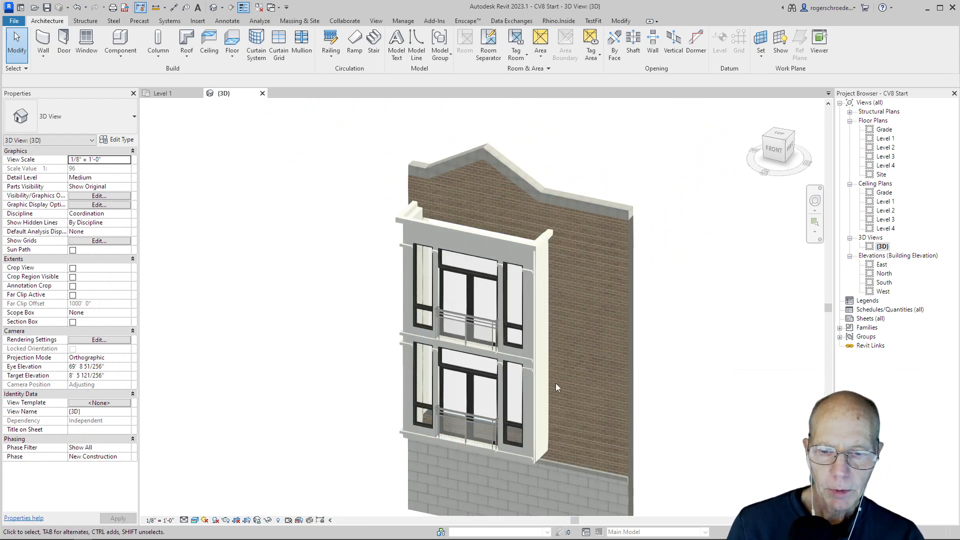
{"action": "left_click", "coordinate": [541, 455]}
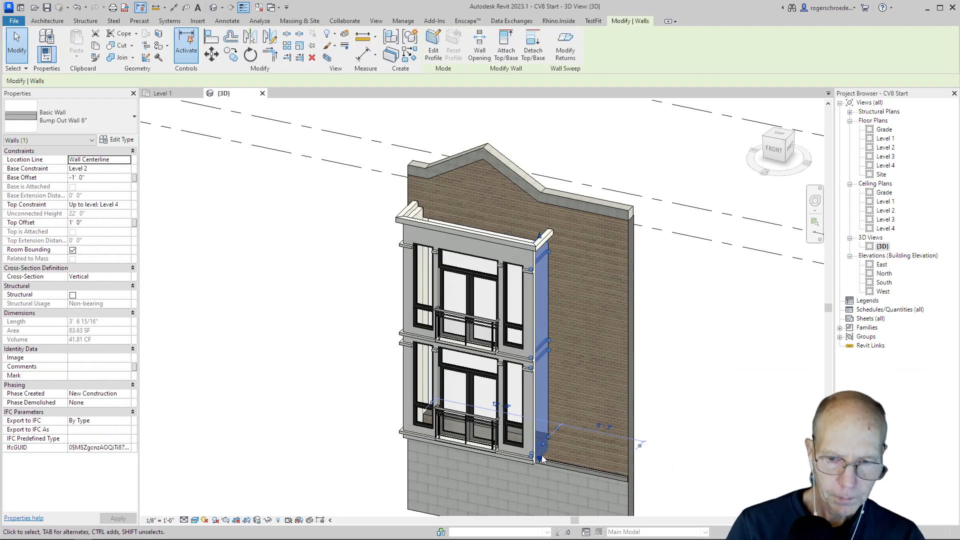
{"action": "left_click", "coordinate": [363, 380]}
{"action": "scroll", "coordinate": [365, 377], "scroll_direction": "up", "scroll_amount": 1}
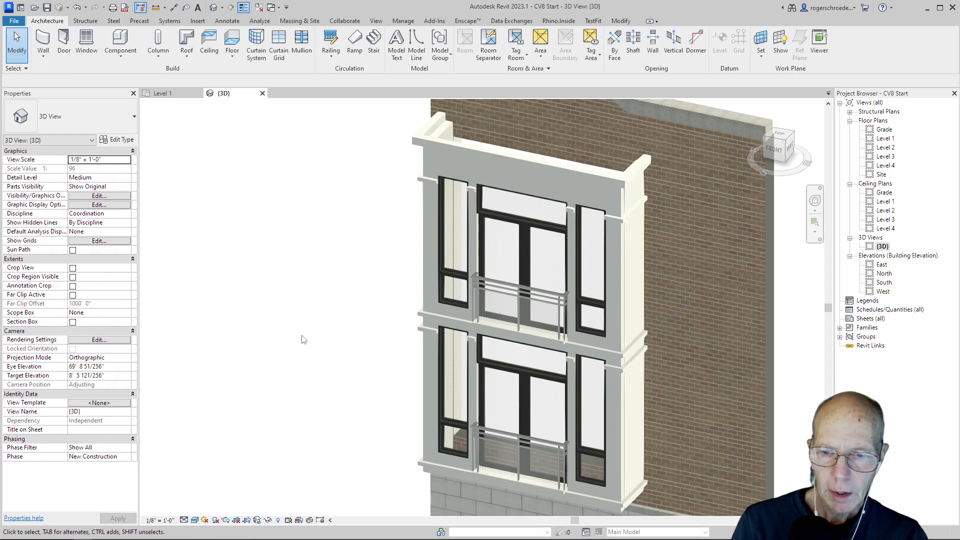
{"action": "middle_click_drag", "start_coordinate": [397, 343], "coordinate": [368, 338], "text": "shift"}
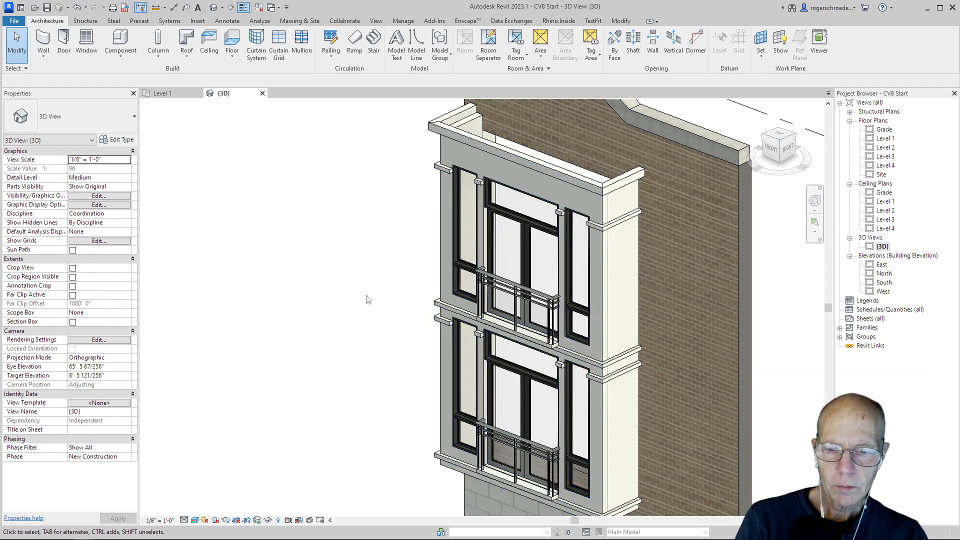
{"action": "scroll", "coordinate": [351, 289], "scroll_direction": "down", "scroll_amount": 1}
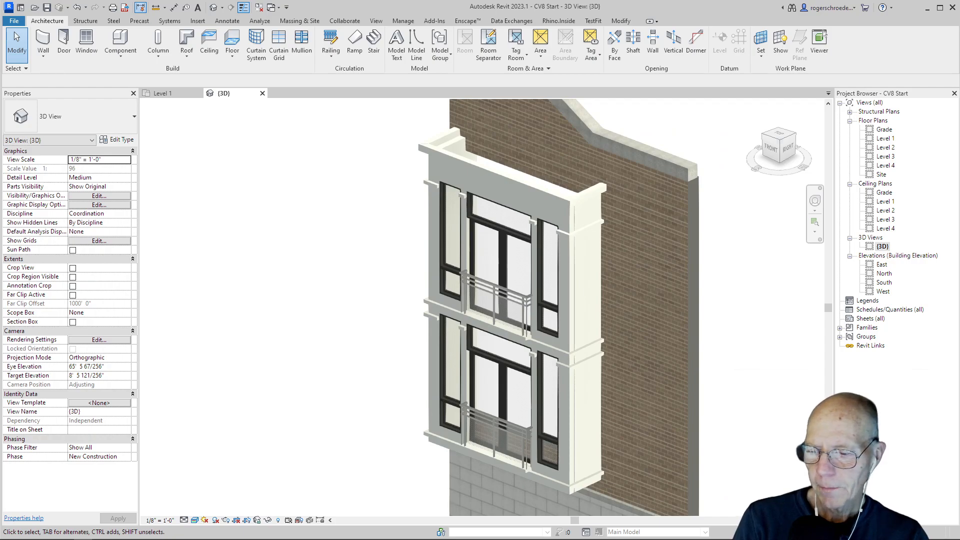